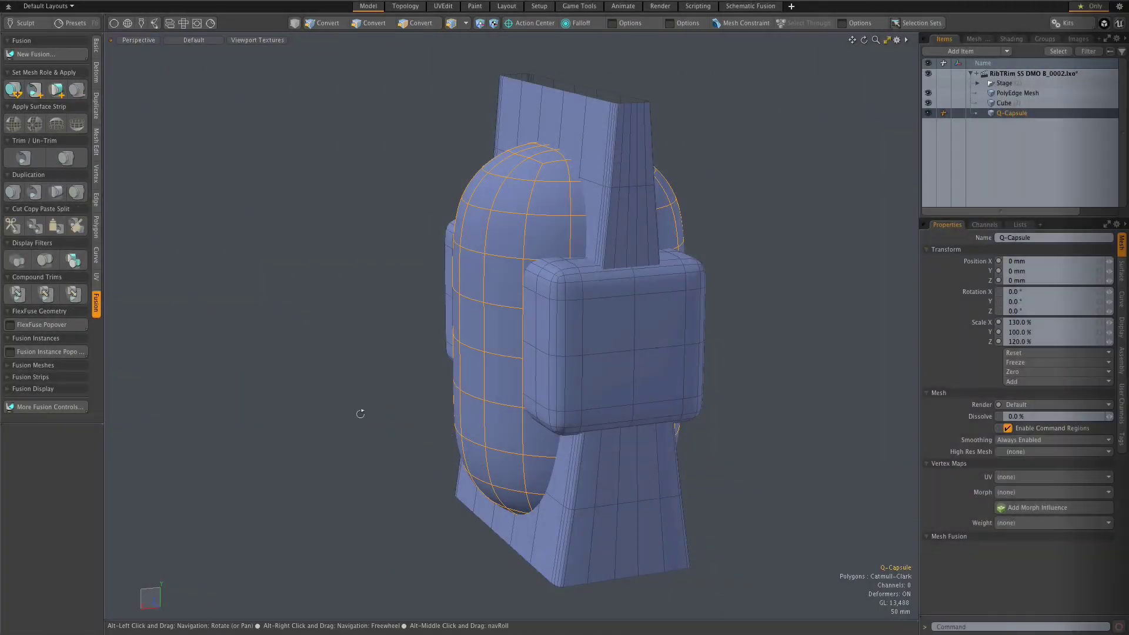
- Create a new Fusion Item from the Q-Capsule mesh using New Fusion with Selected Meshes
left_click_drag(361, 414, 643, 377, "alt")
left_click(643, 377)
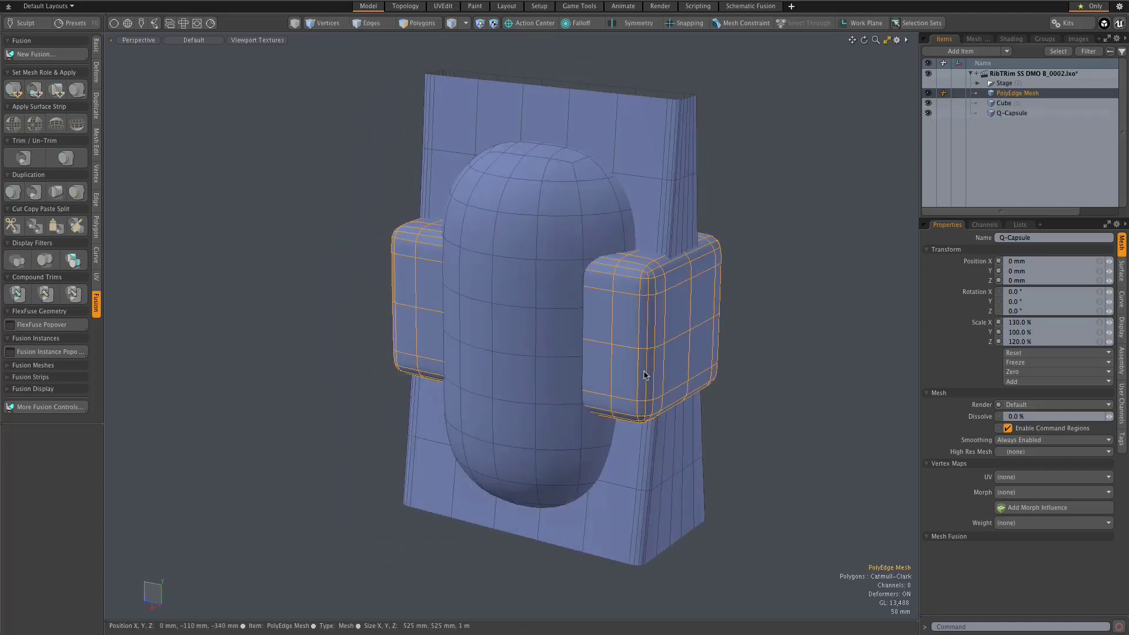
left_click(660, 441)
left_click_drag(756, 383, 758, 411, "alt")
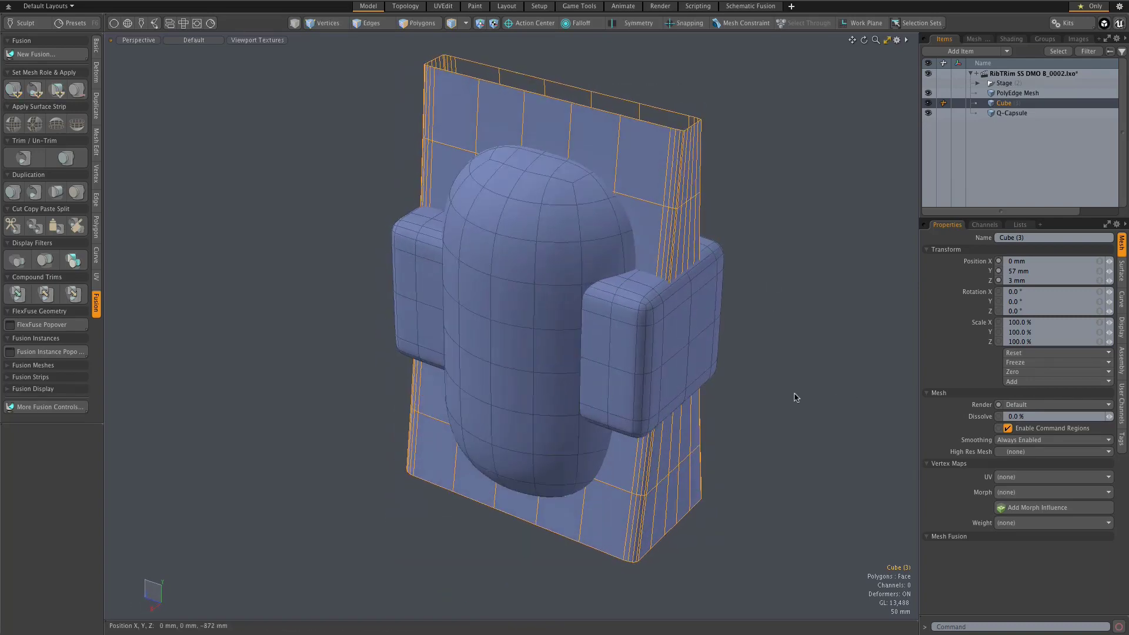
left_click(509, 346)
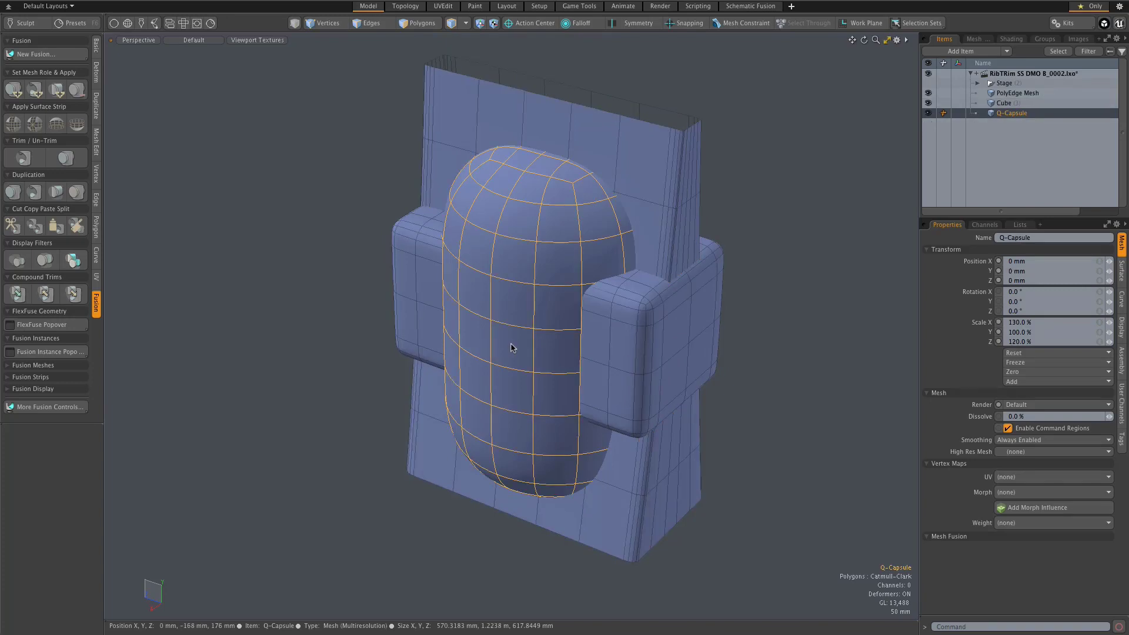
left_click(39, 56)
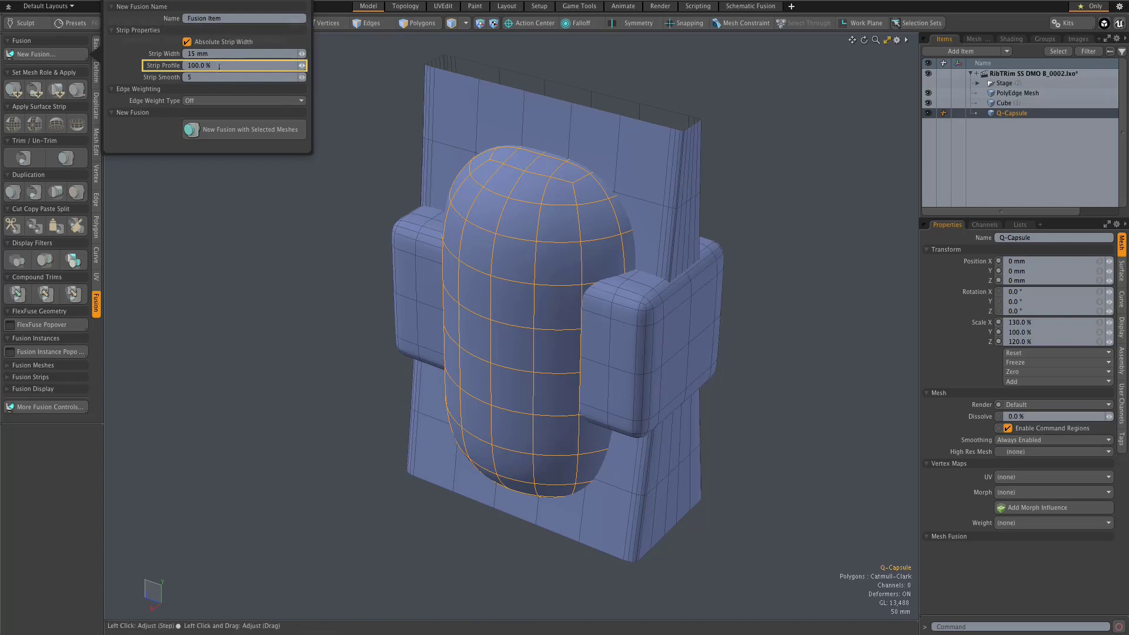
left_click(268, 135)
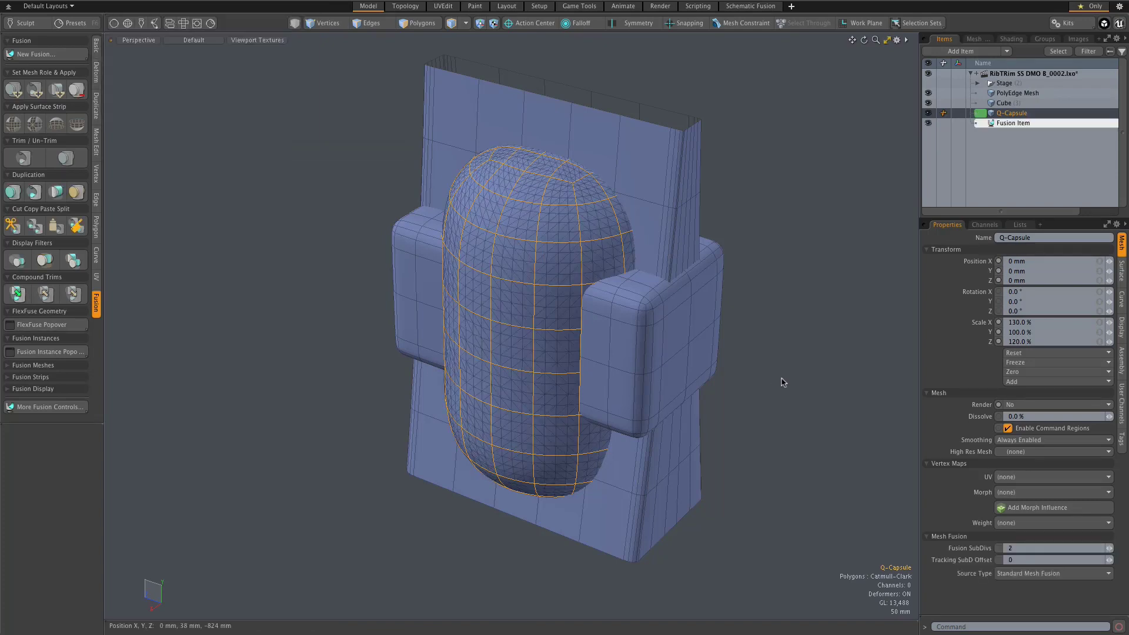
- Apply PolyEdge Mesh and Cube to the capsule as two-sided subtractive surface strips
left_click(689, 367, "shift")
left_click(657, 202, "shift")
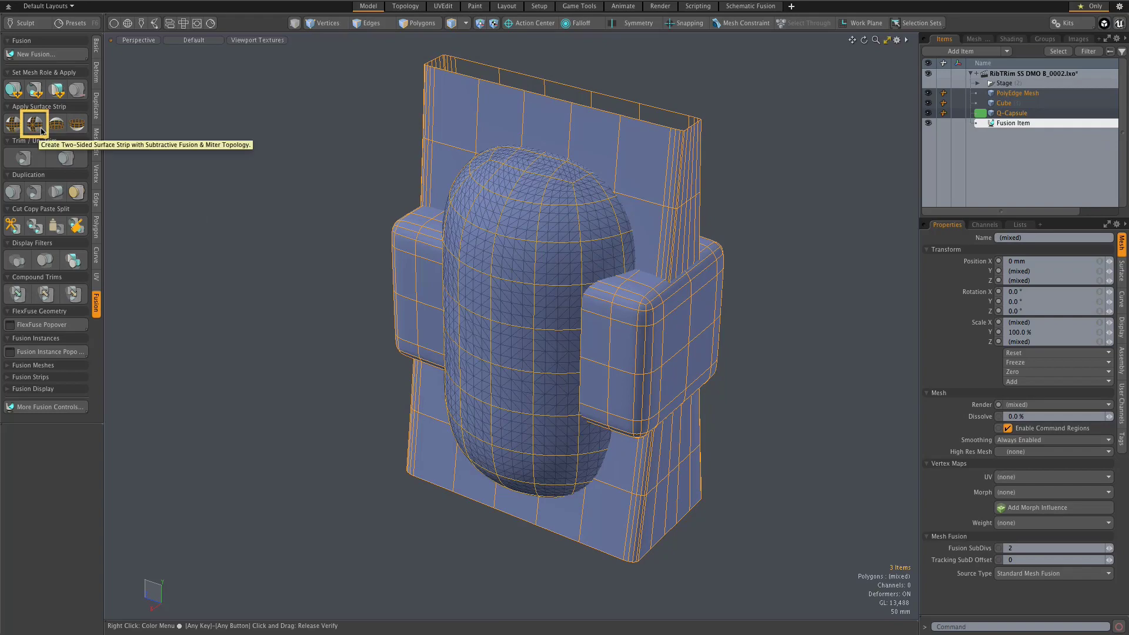
left_click(41, 130)
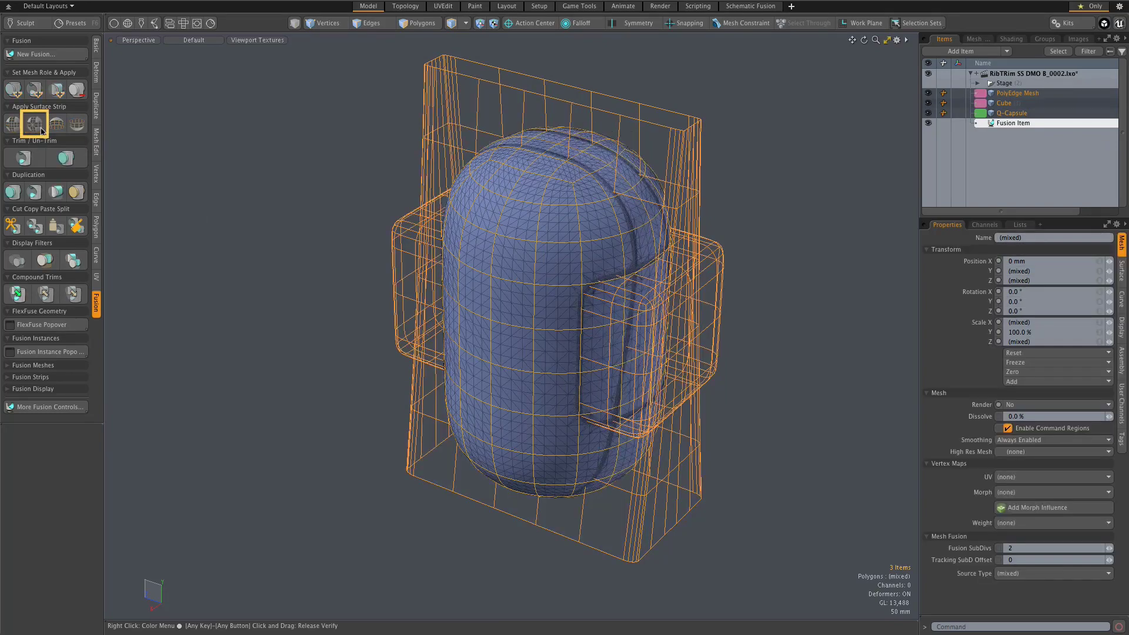
- Hide the side-block and back-plate source meshes to reveal the carved groove channels
scroll(682, 317, "up", 2)
scroll(683, 318, "up", 4)
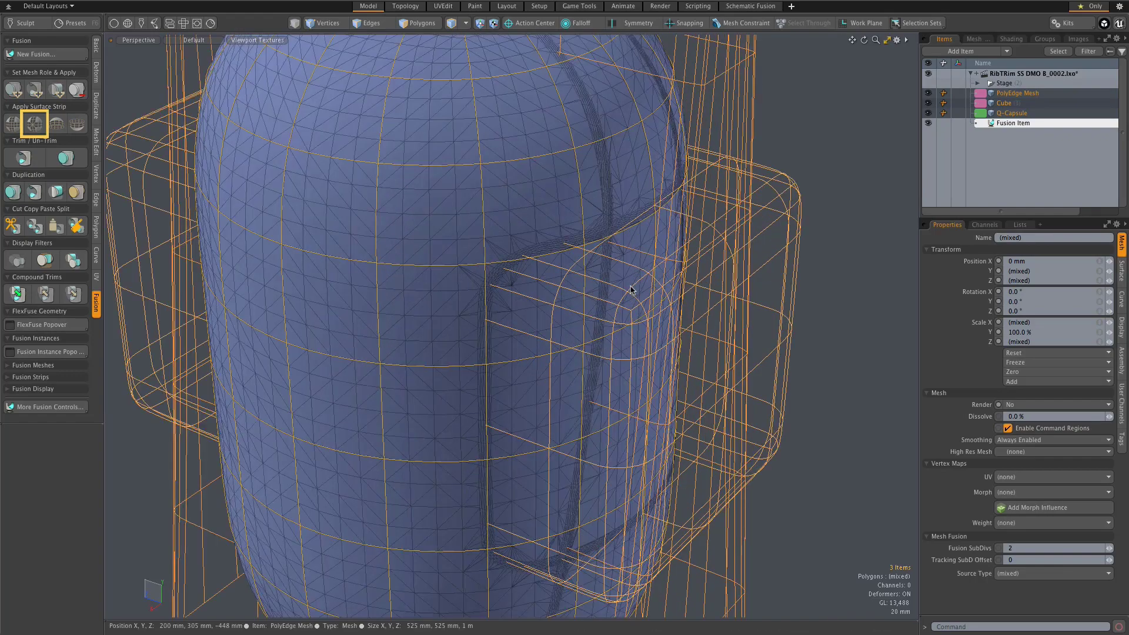
scroll(644, 259, "up", 2)
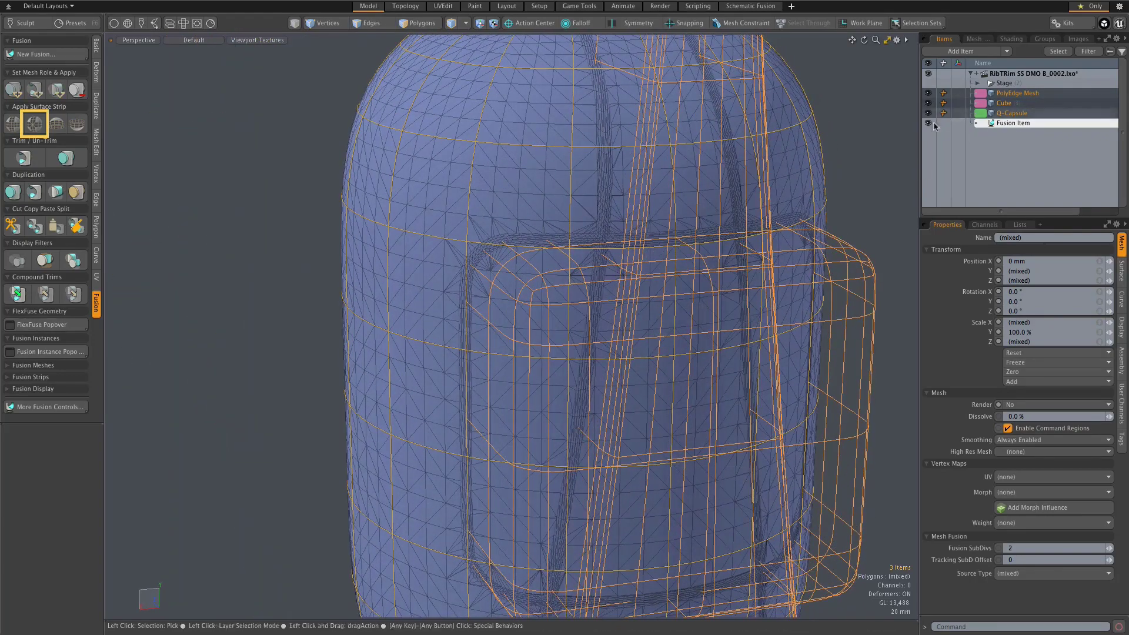
key("h")
mouse_move(660, 317)
left_mouse_down("alt")
mouse_move(705, 312)
mouse_move(671, 313)
mouse_move(680, 323)
left_mouse_up("alt")
scroll(556, 255, "up", 4)
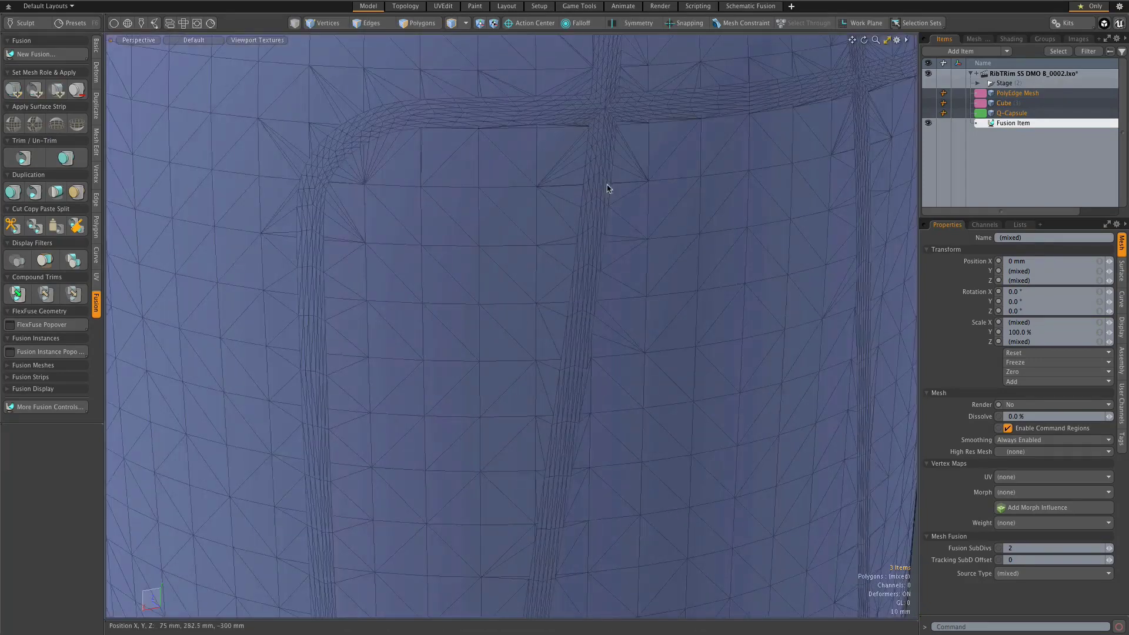
- Set the Fusion Item's Strip Rows to 4 and Corner Rounding to 8.0
left_click(1040, 123)
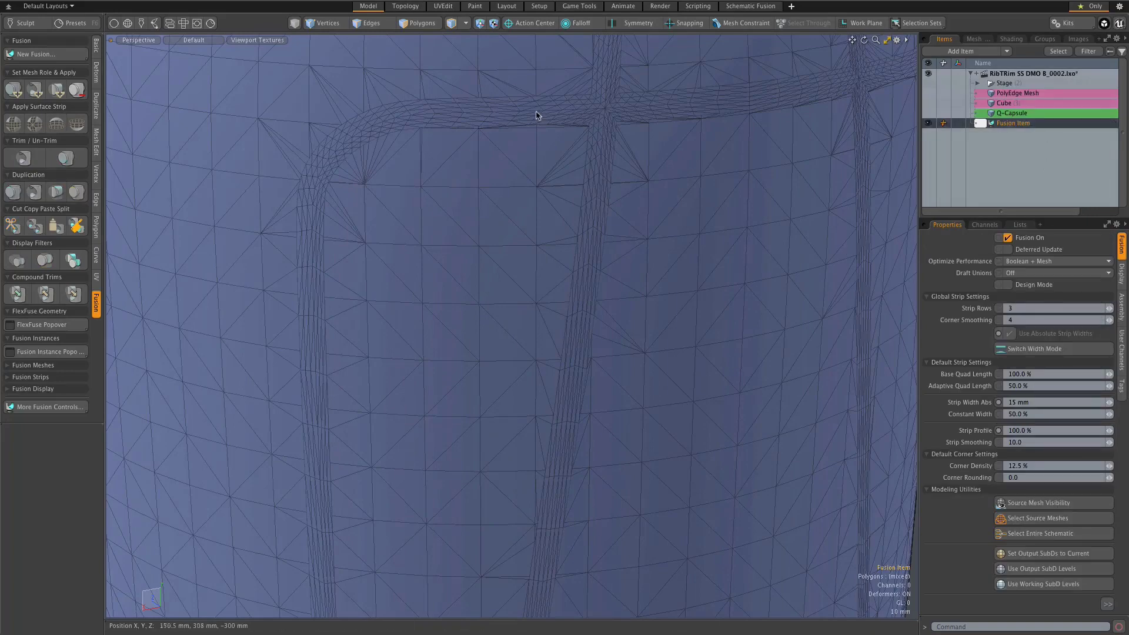
left_click(1109, 308)
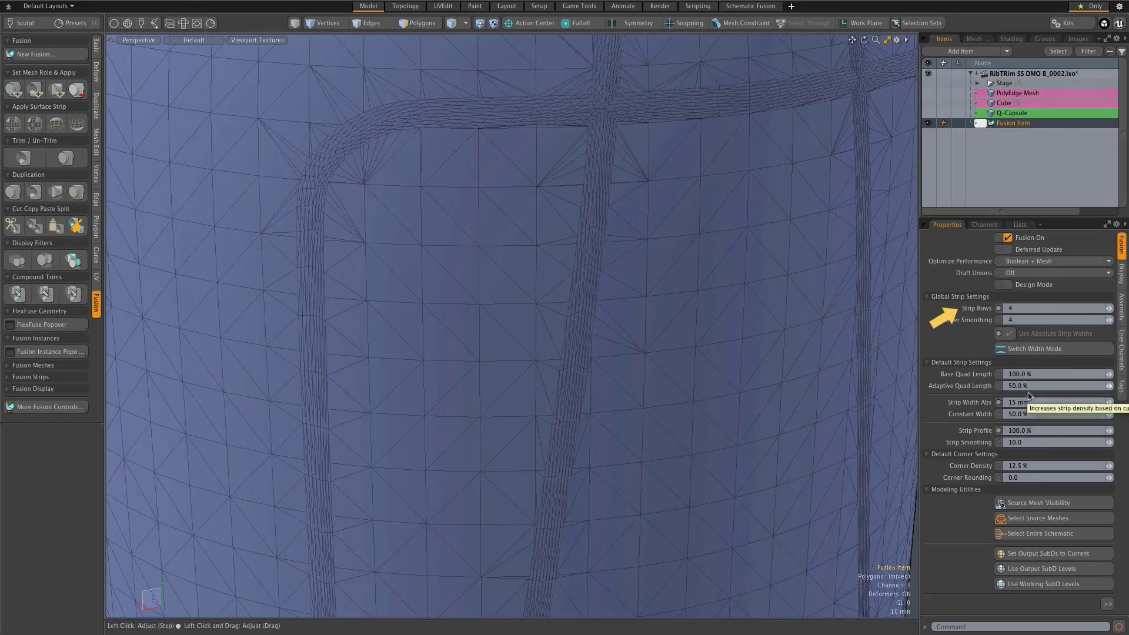
left_click(1032, 477)
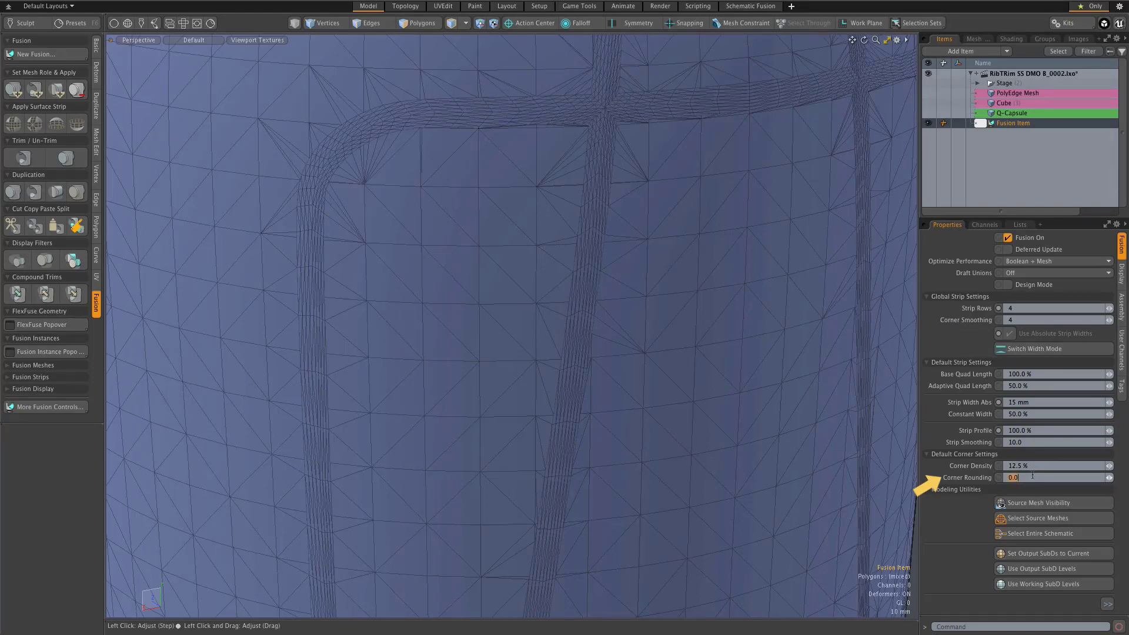
type("8")
key("Return")
scroll(612, 126, "up", 3)
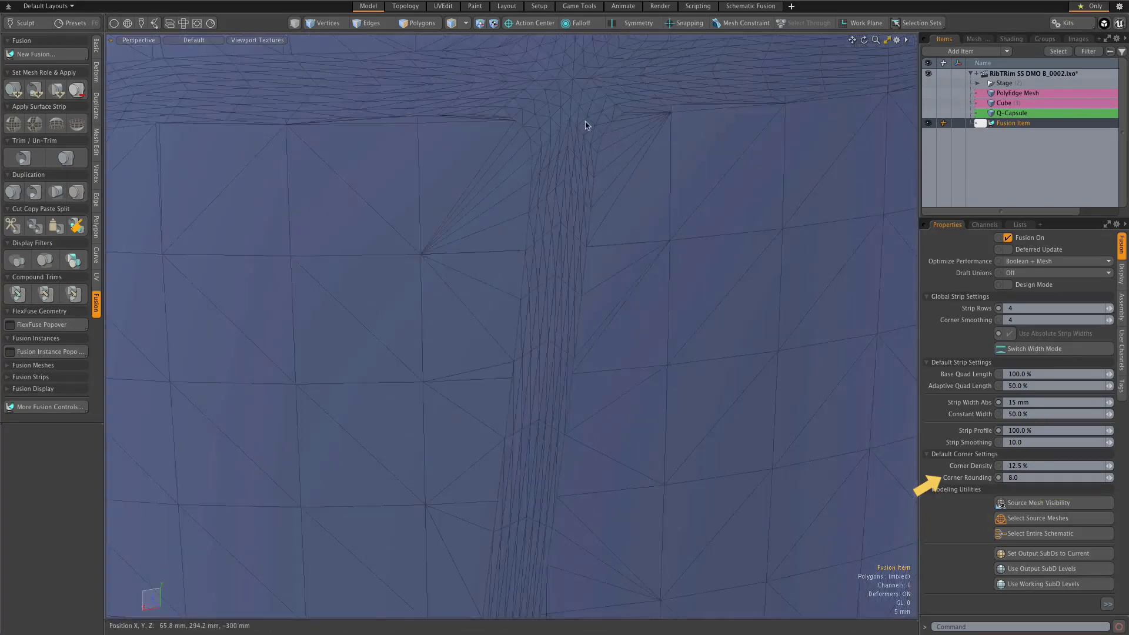
scroll(612, 129, "down", 3)
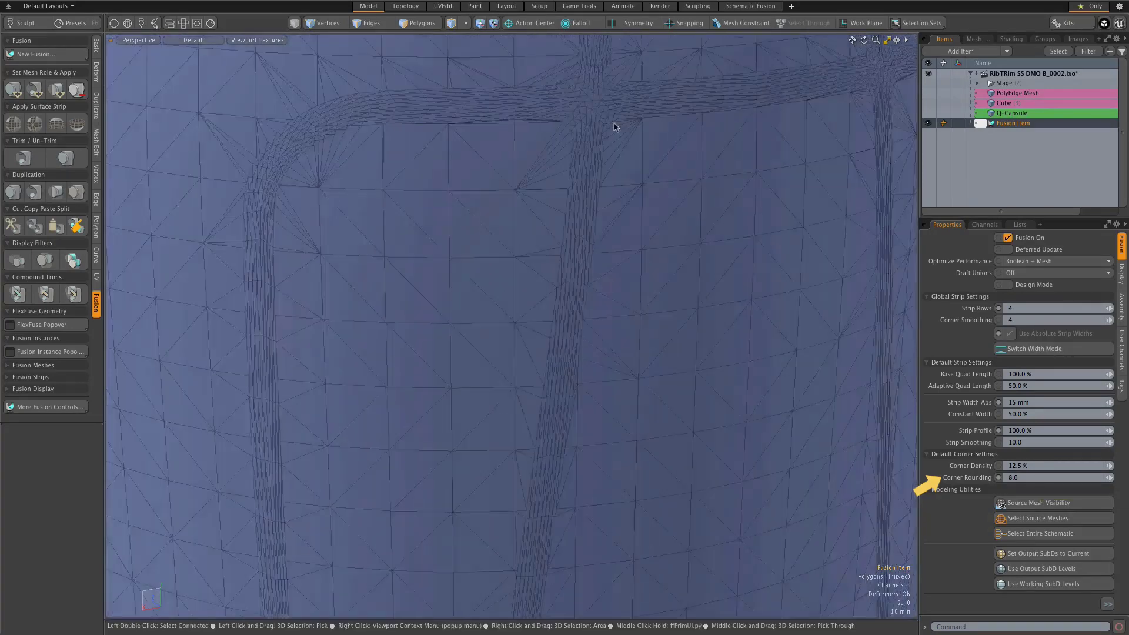
scroll(613, 125, "down", 4)
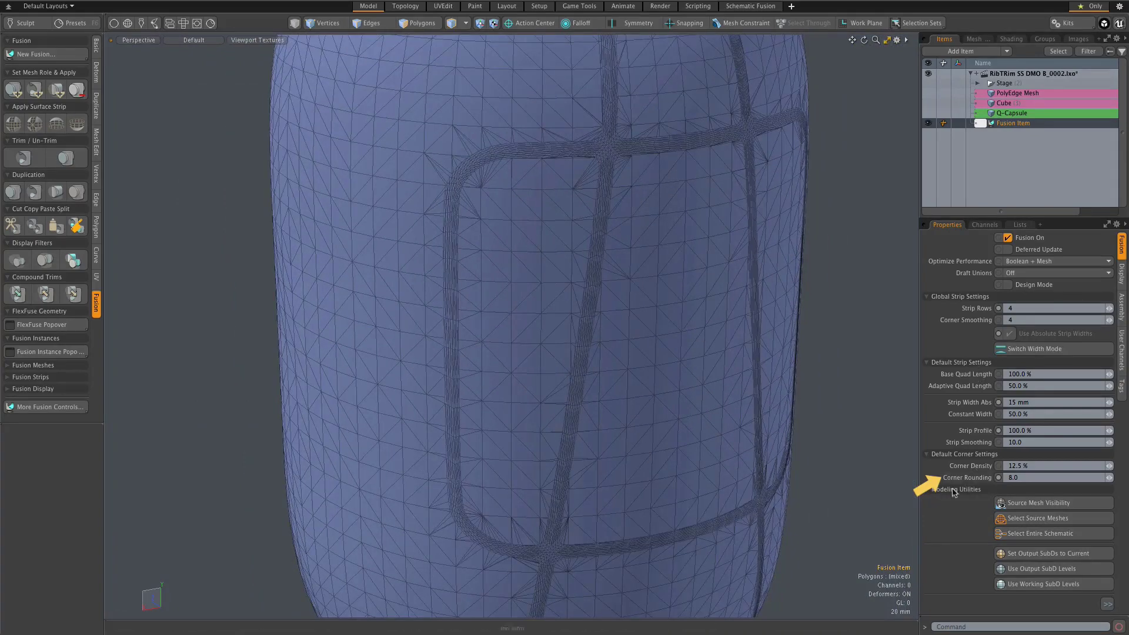
- Set the Fusion Mesh Mode to Airtight Final w/Parts
left_click(928, 489)
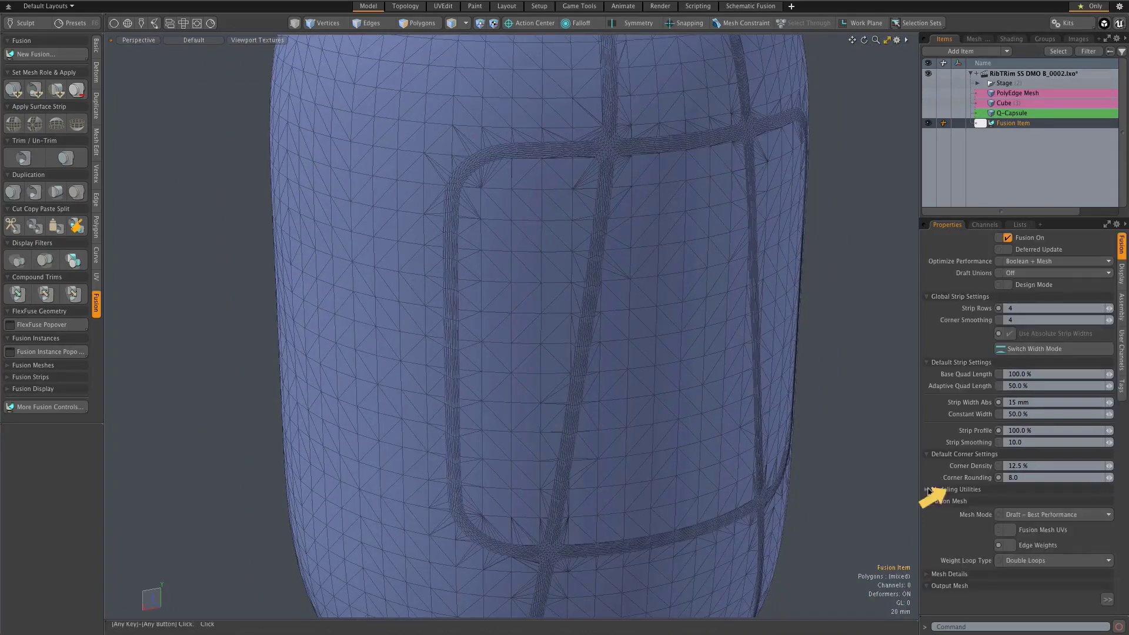
left_click(1041, 515)
left_click(1041, 544)
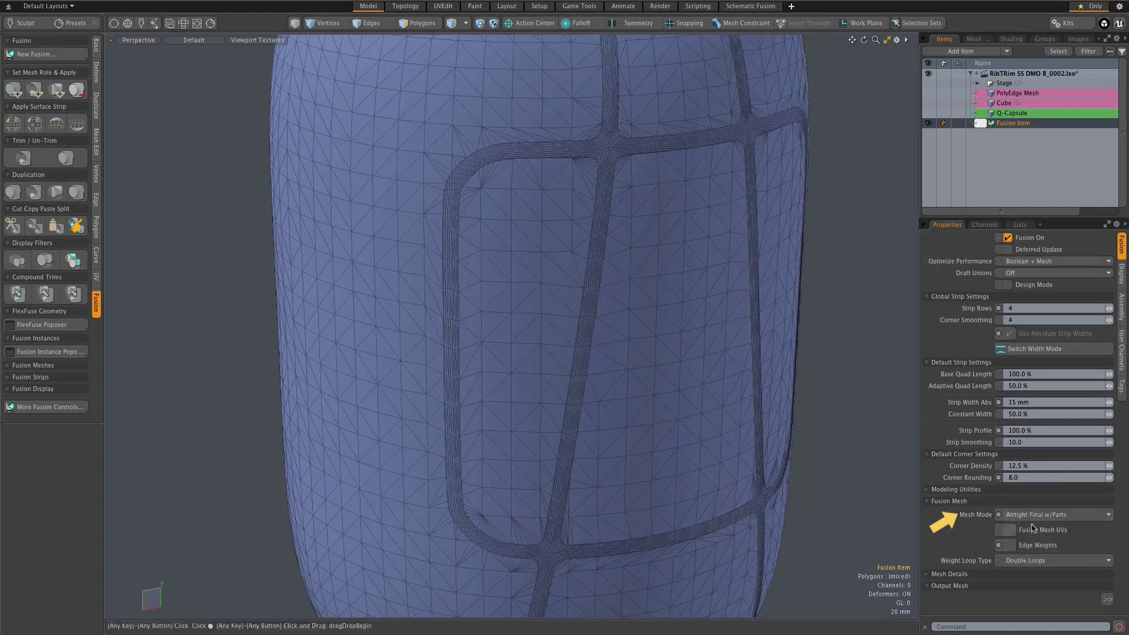
- Enable Relax Mesh Topo with 4 relax iterations under Mesh Details
left_click(928, 574)
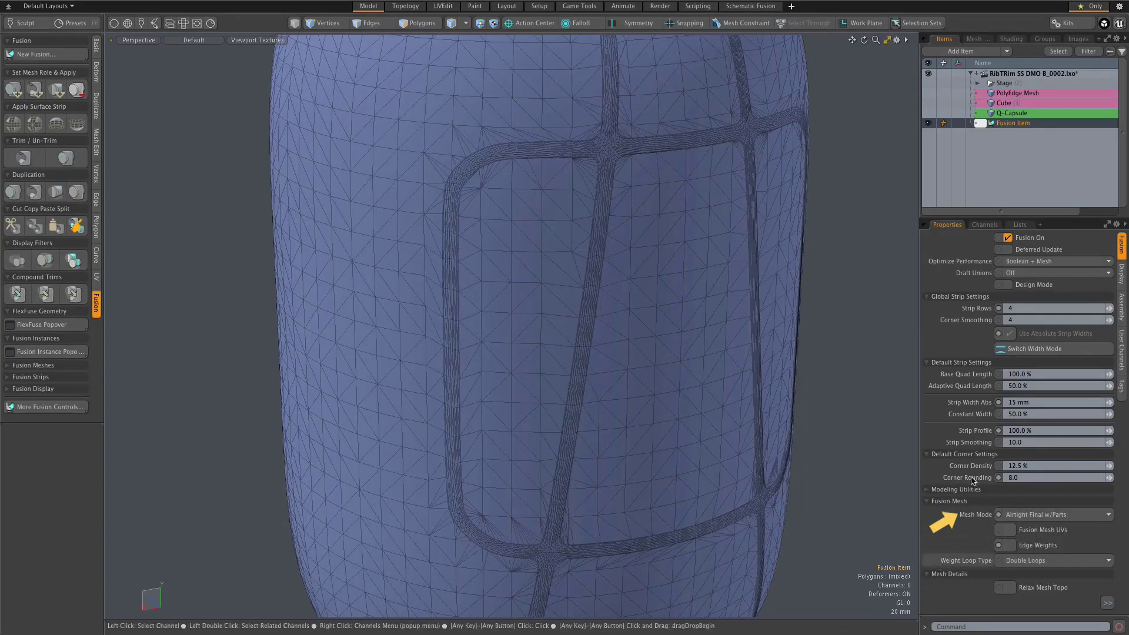
left_click_drag(995, 215, 995, 147)
left_click(1010, 520)
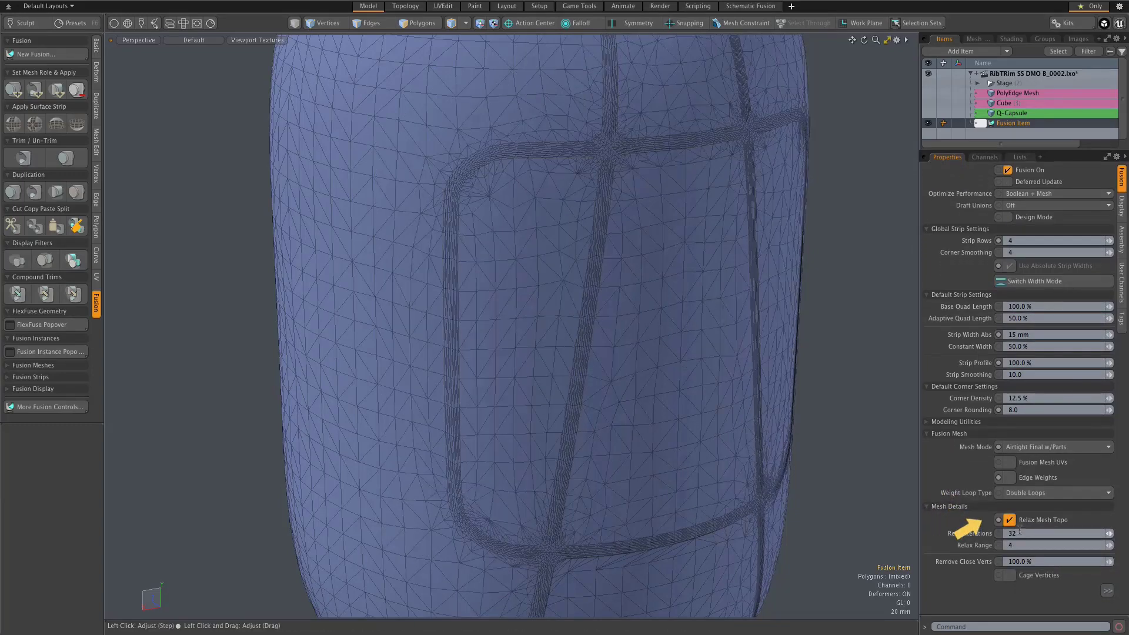
type("4")
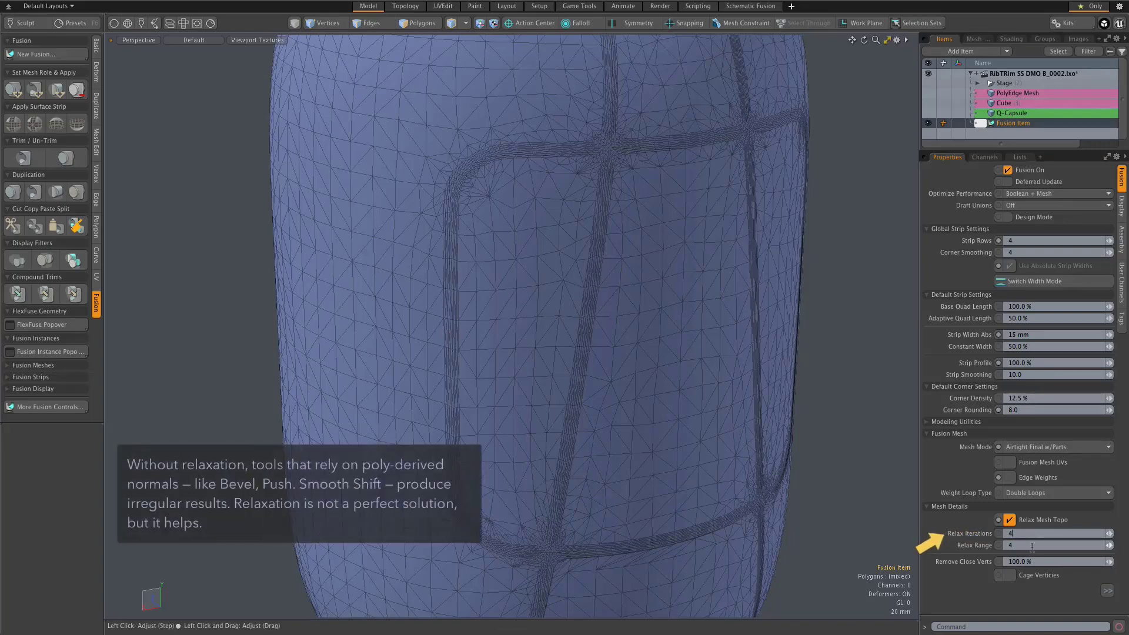
scroll(575, 126, "up", 6)
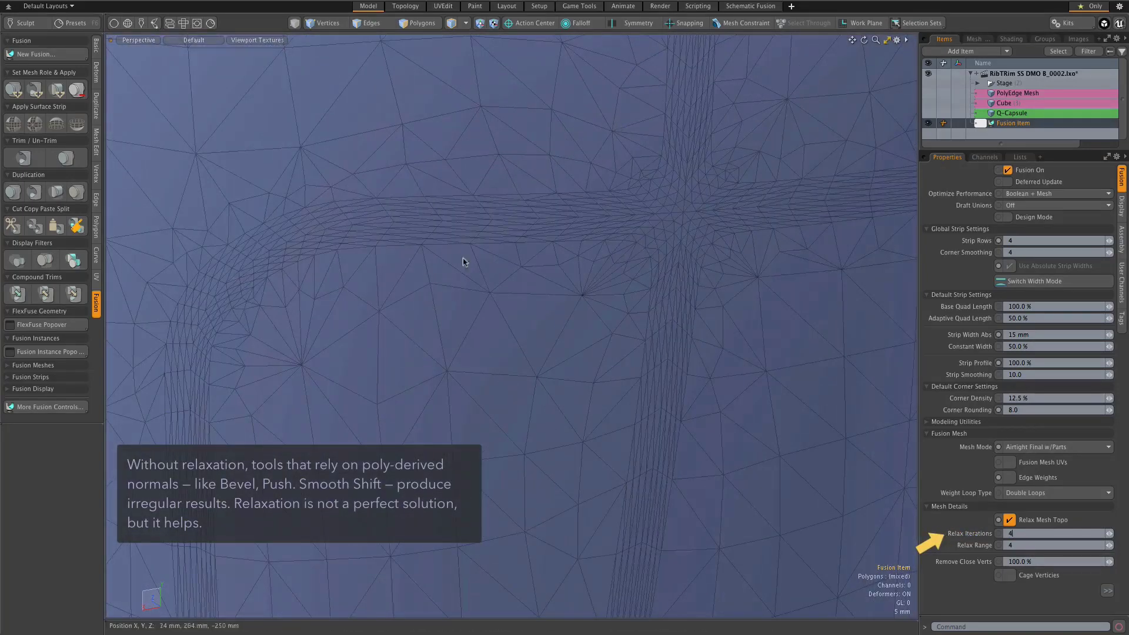
left_click(1009, 520)
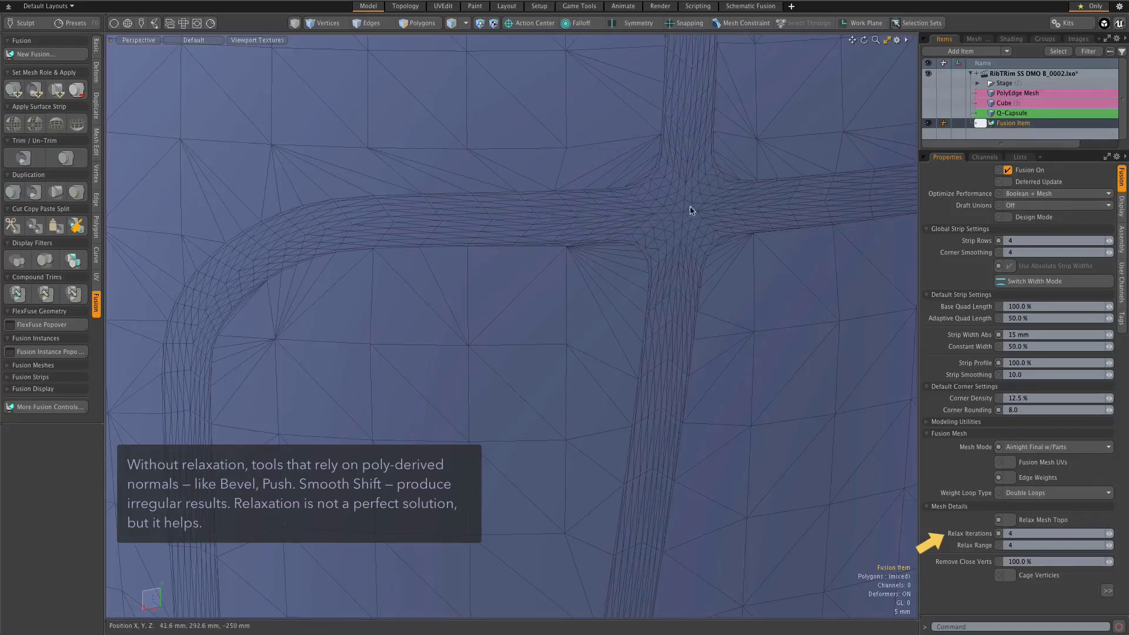
left_click(1009, 519)
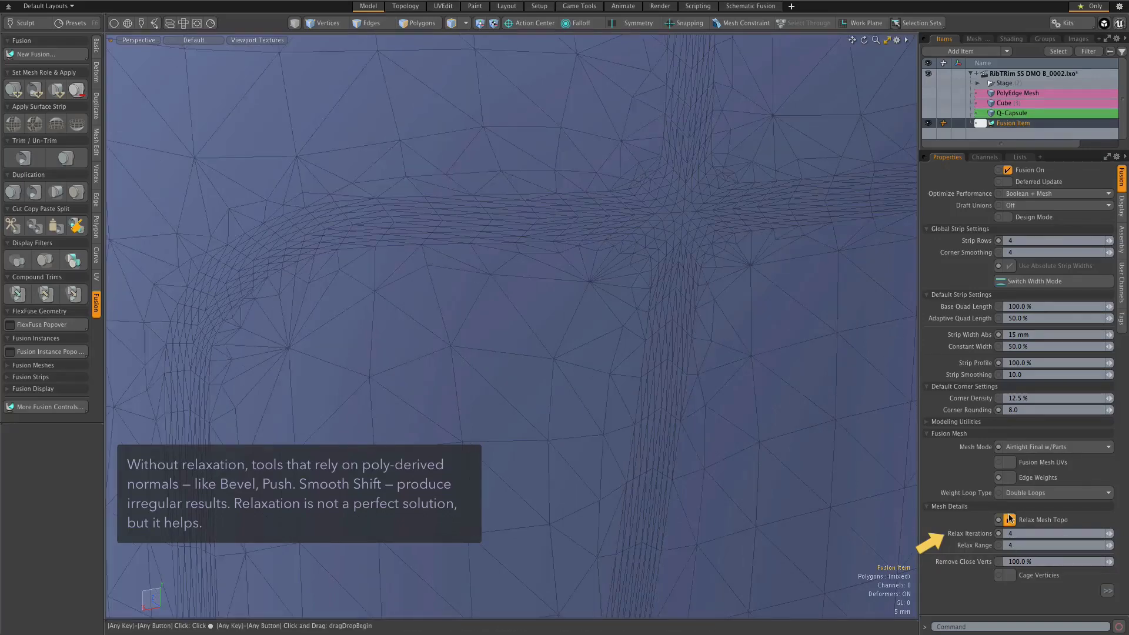
scroll(654, 458, "down", 5)
left_click_drag(654, 458, 618, 399, "alt")
scroll(617, 399, "down", 4)
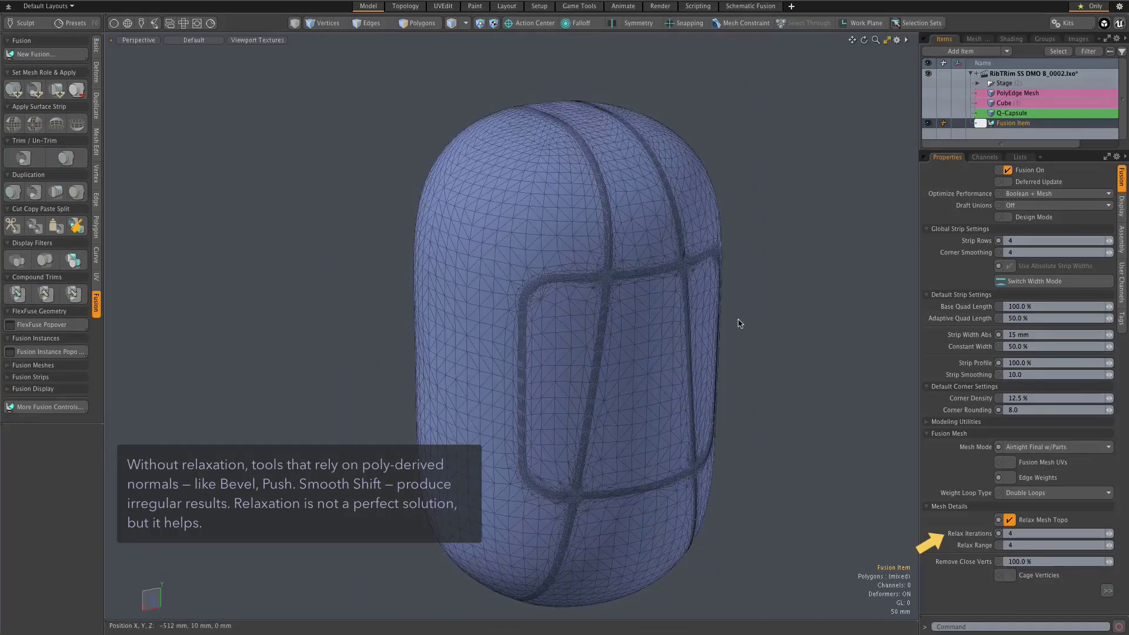
left_click(1097, 196)
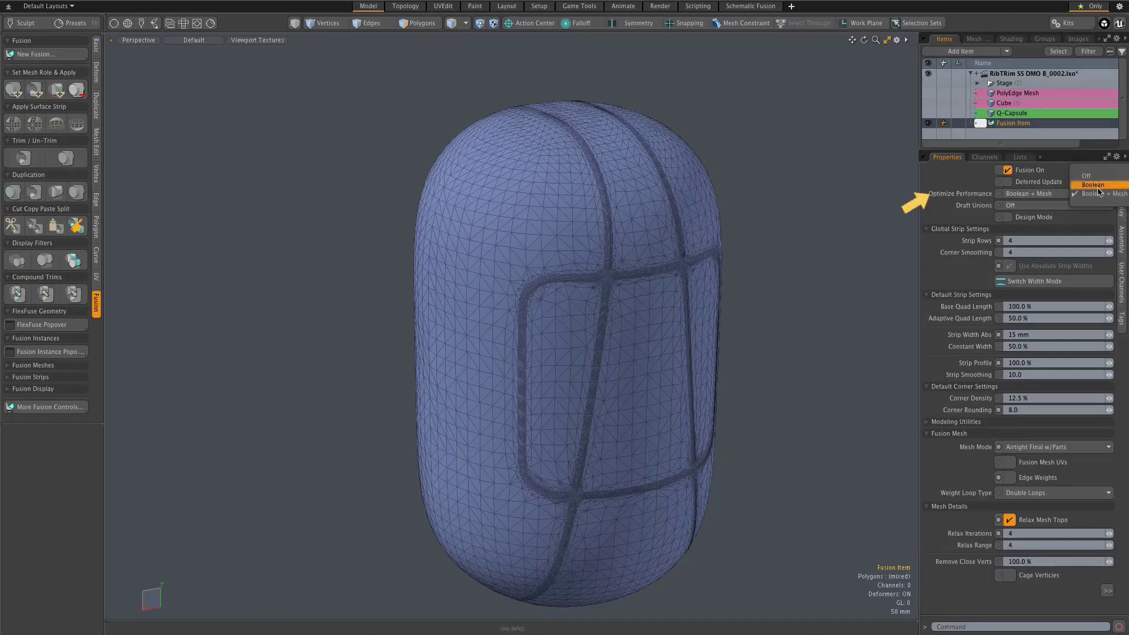
left_click(1097, 187)
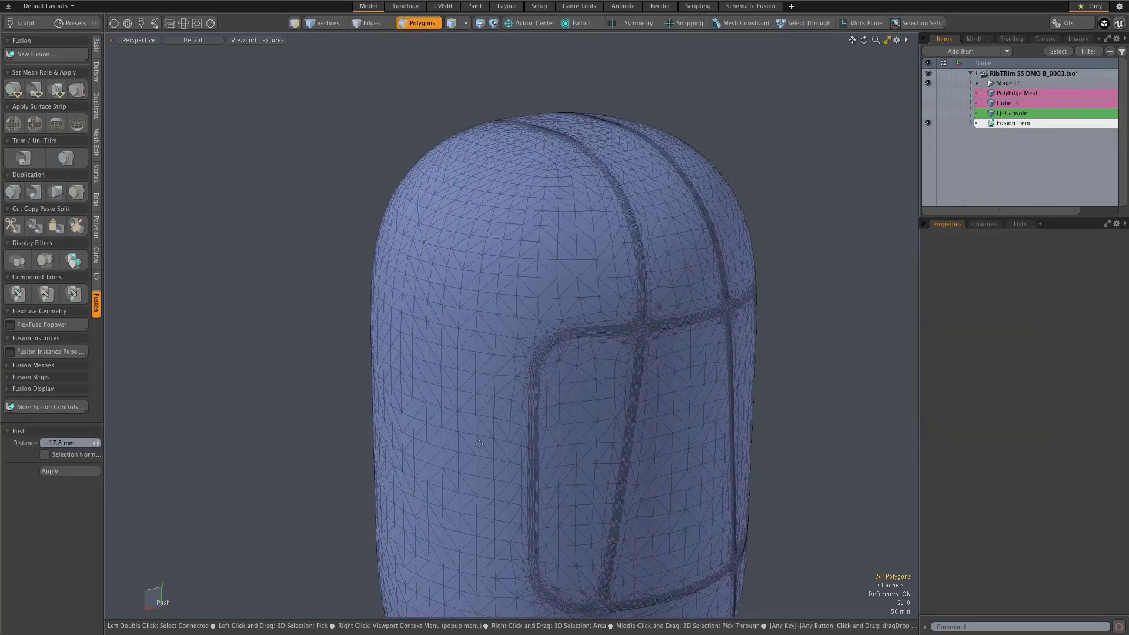
left_click_drag(669, 379, 645, 380, "alt")
scroll(641, 371, "up", 10)
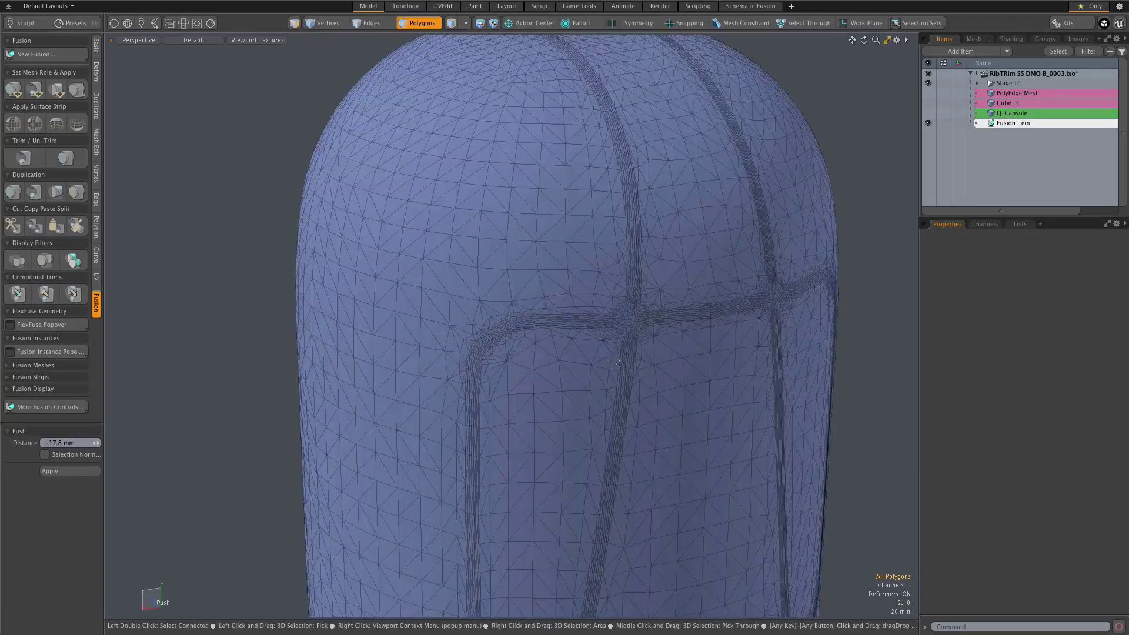
scroll(625, 335, "up", 3)
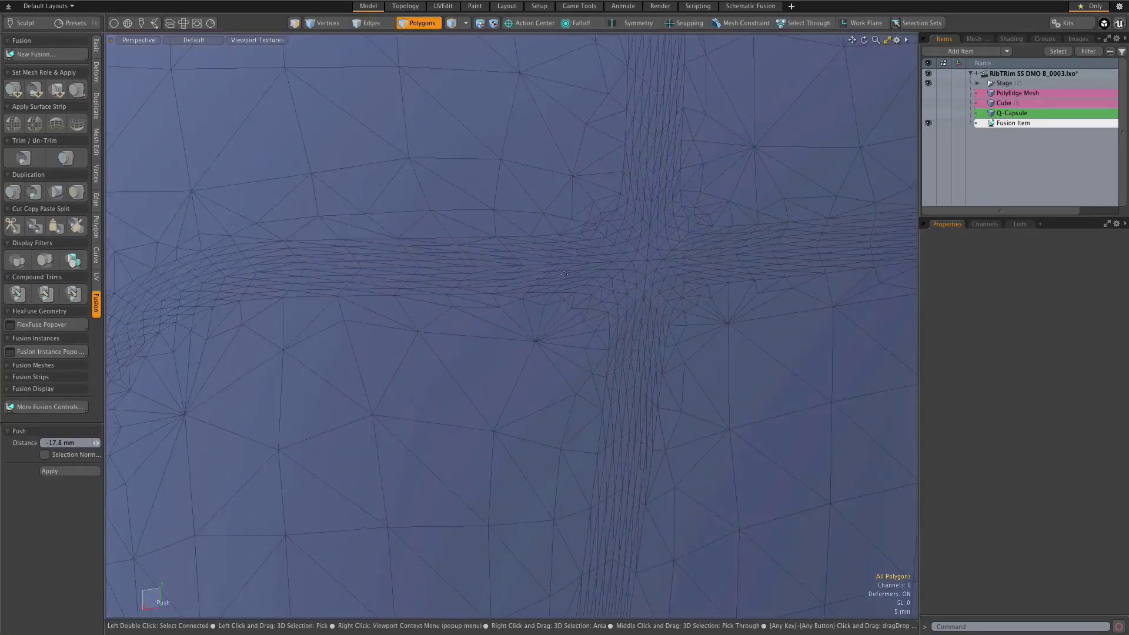
scroll(565, 271, "down", 5)
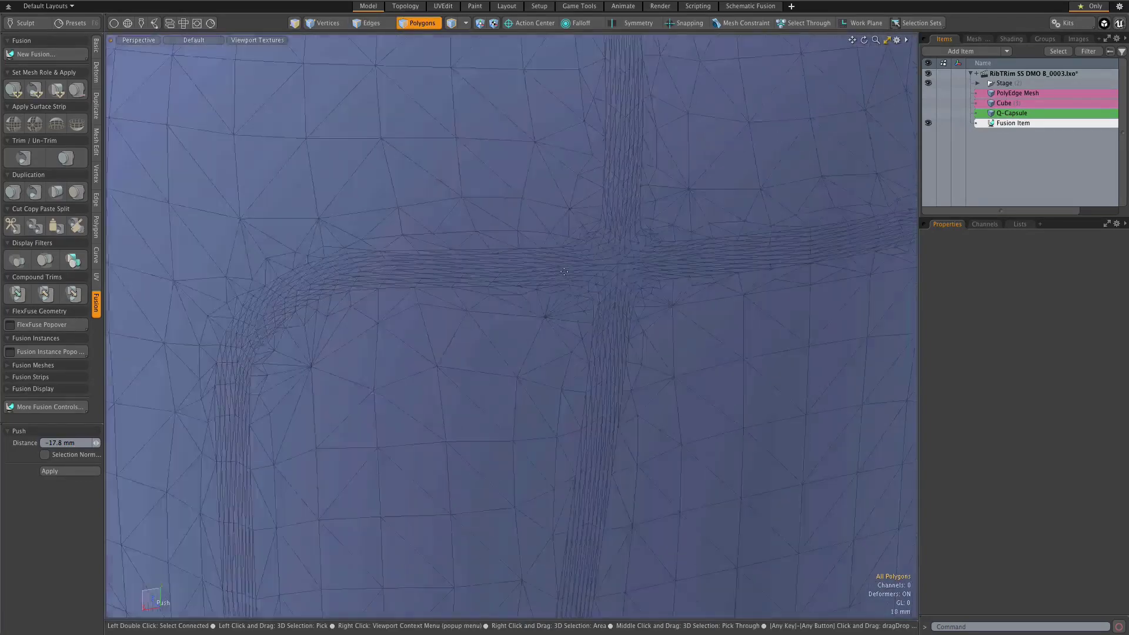
scroll(564, 271, "down", 8)
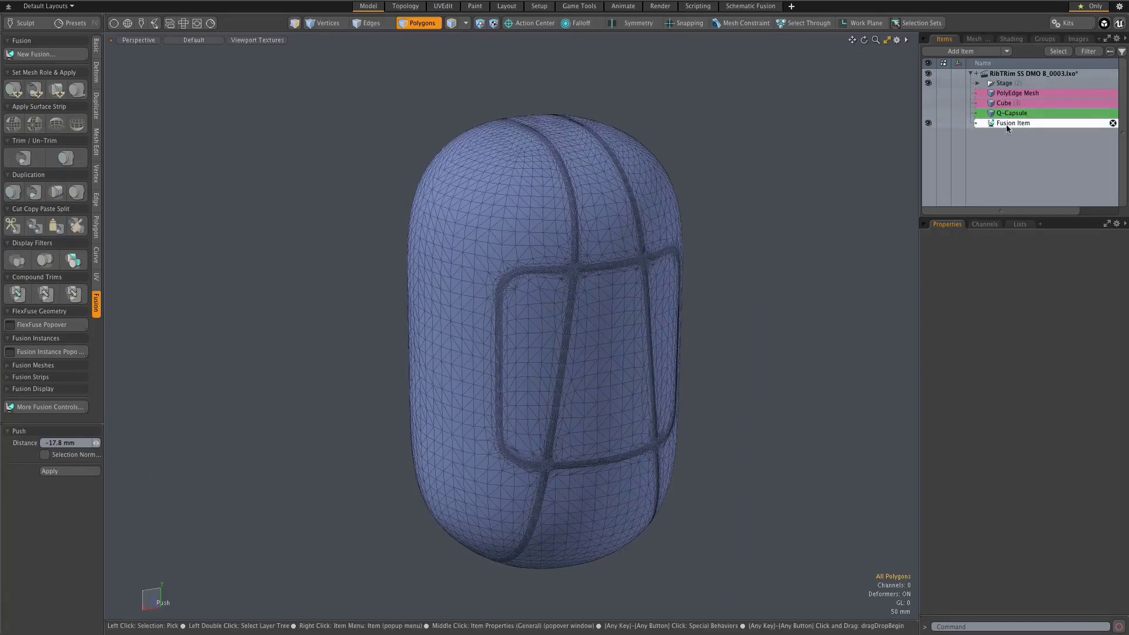
- Duplicate and convert the Fusion Item into a static mesh named Fusion Item Mesh
left_click(1006, 126)
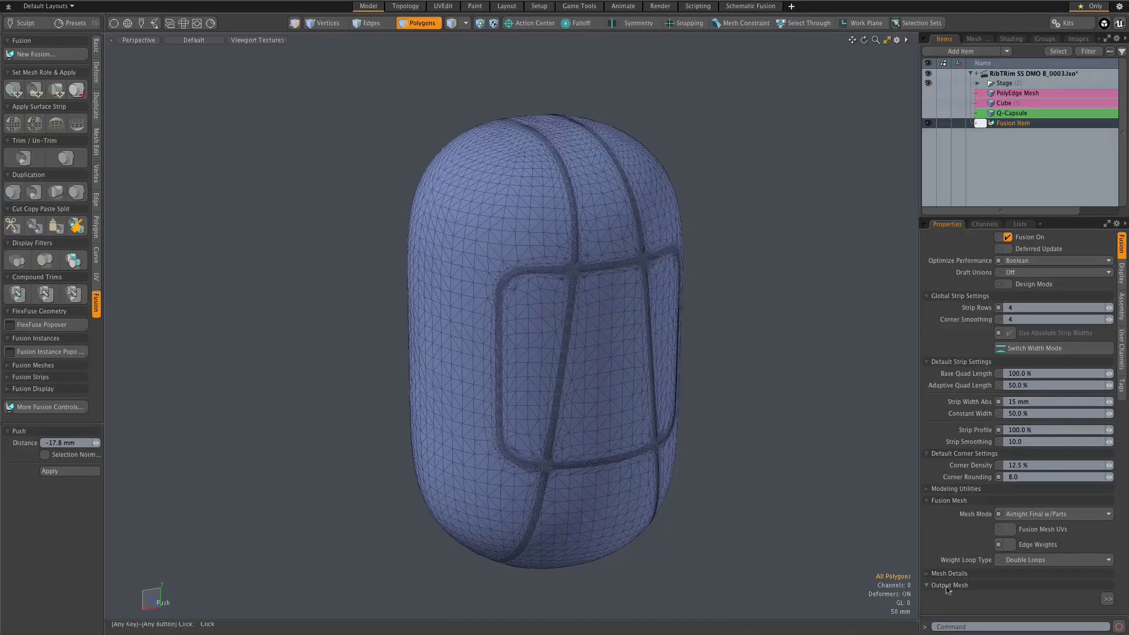
left_click(1105, 600)
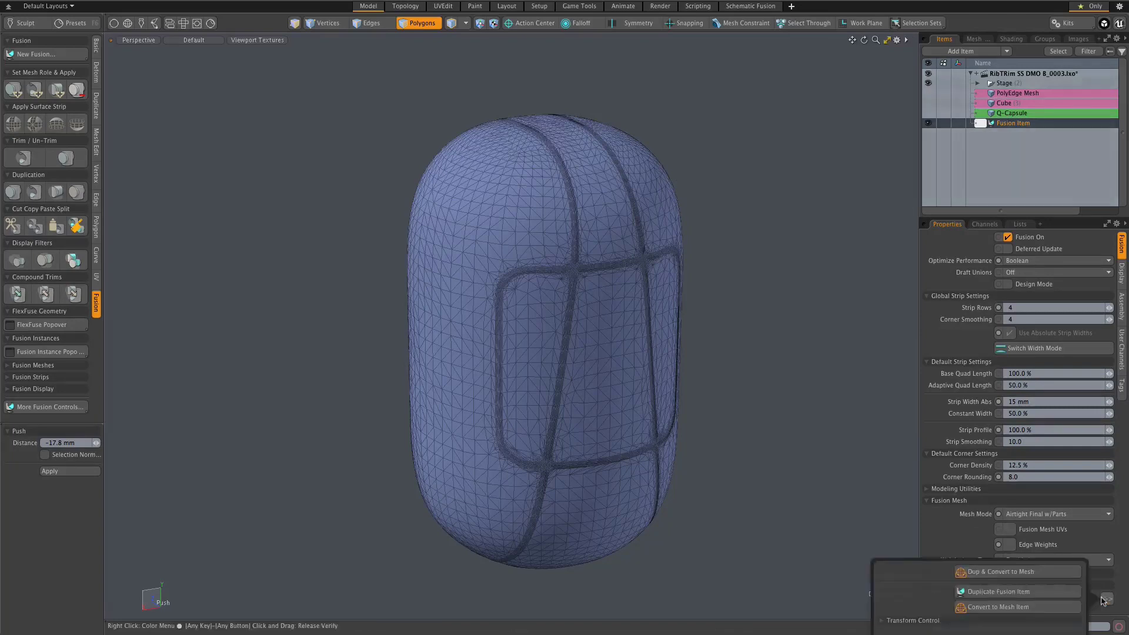
left_click(982, 573)
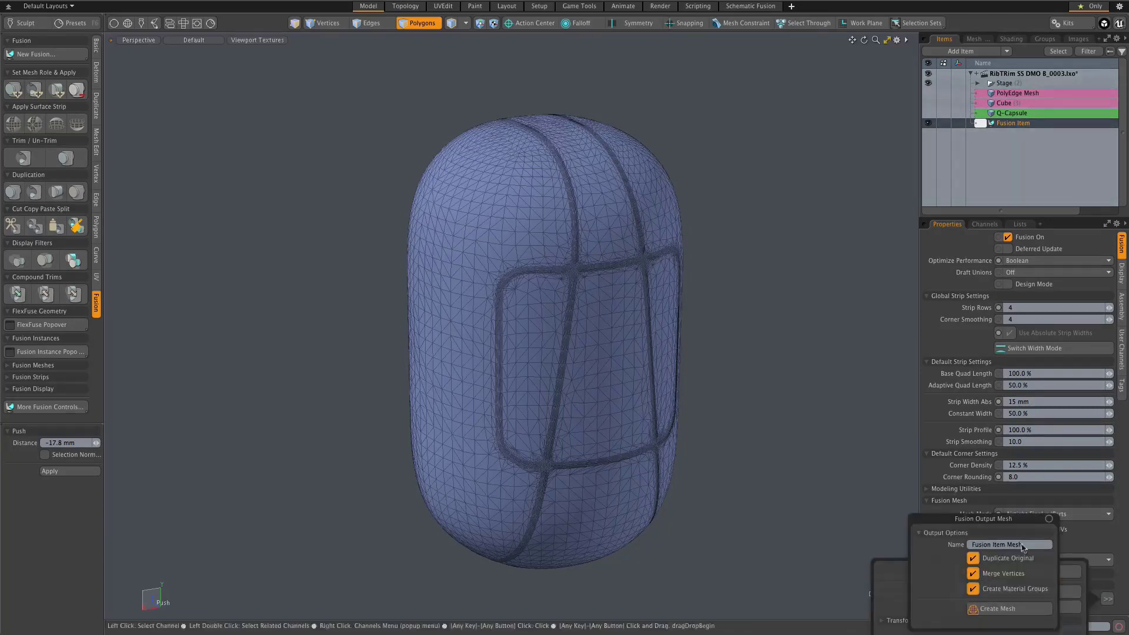
left_click(1000, 609)
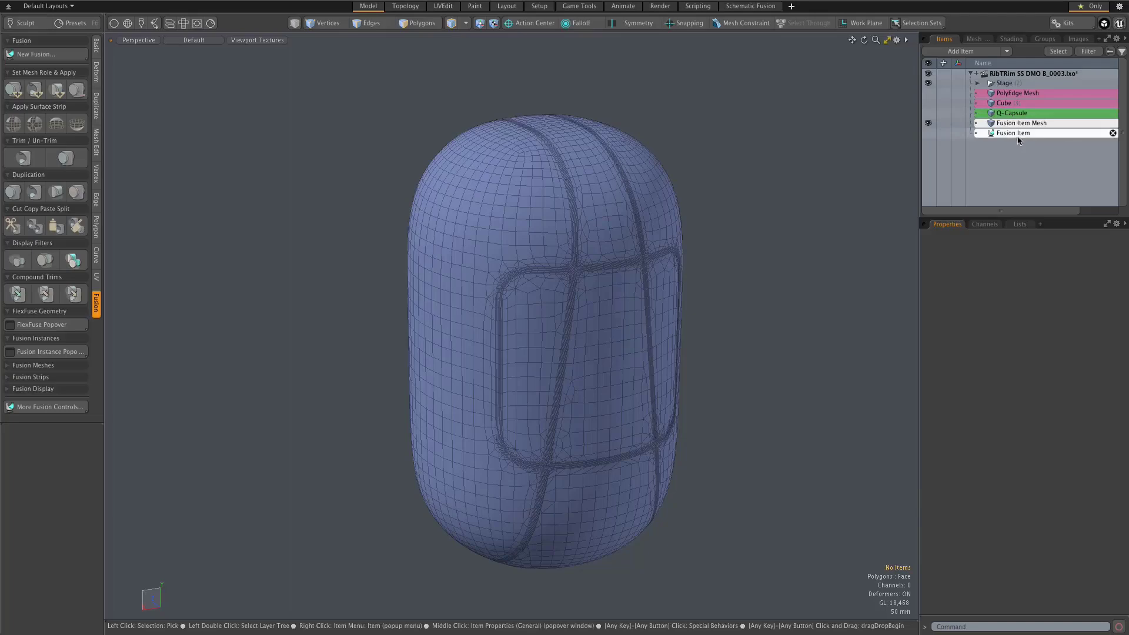
scroll(588, 245, "up", 5)
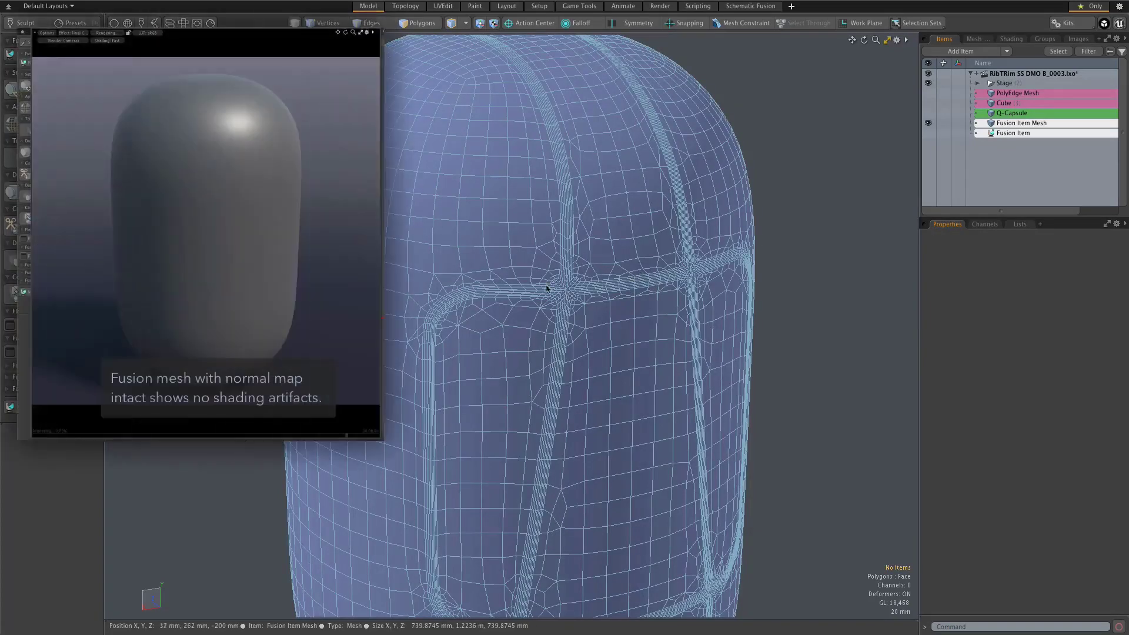
scroll(552, 297, "up", 2)
scroll(552, 297, "up", 5)
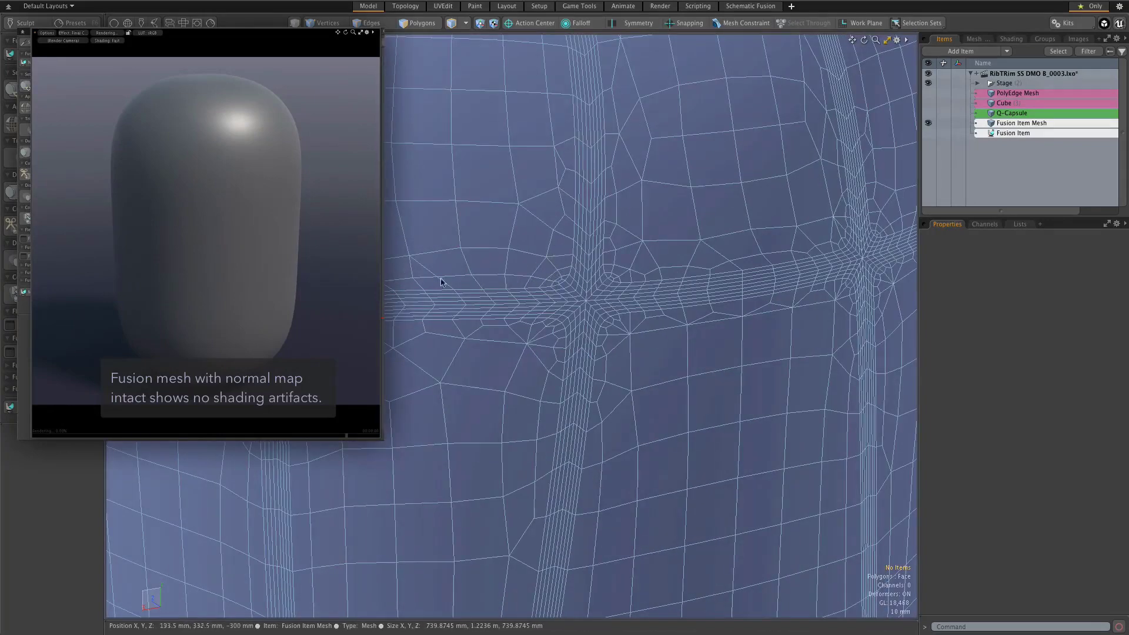
scroll(574, 259, "down", 4)
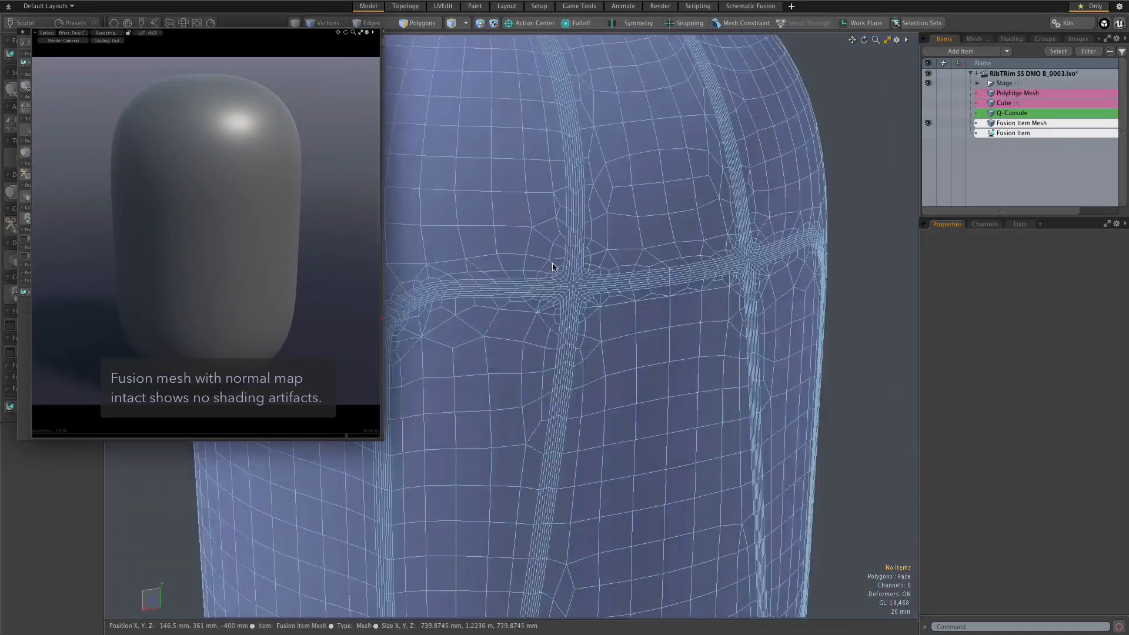
left_click_drag(568, 301, 569, 305, "alt")
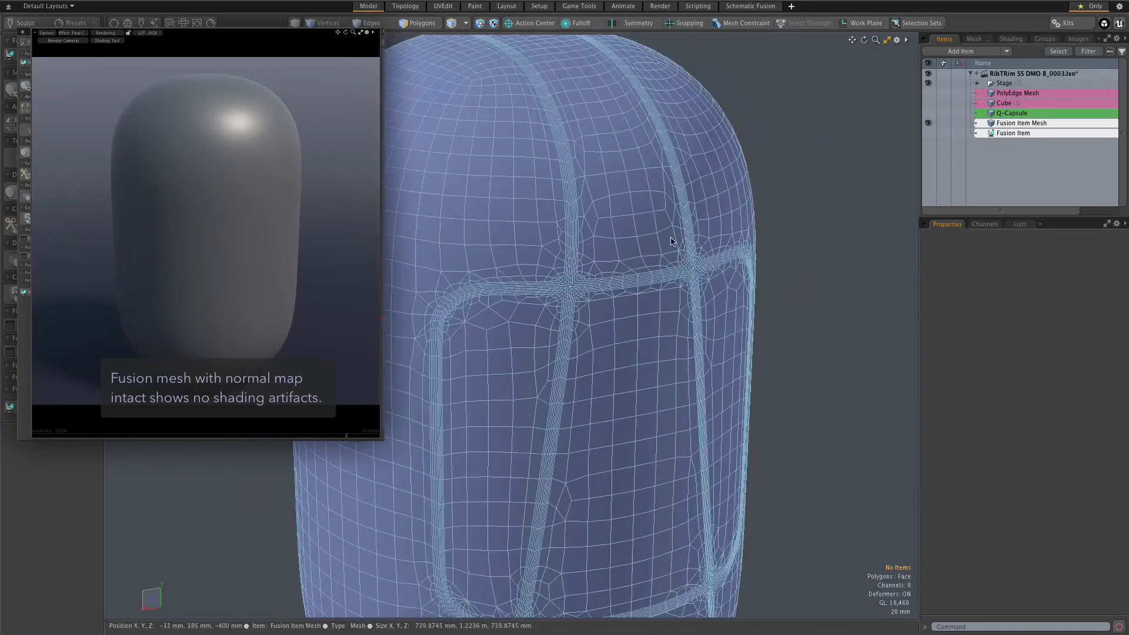
left_click_drag(674, 242, 671, 242, "alt")
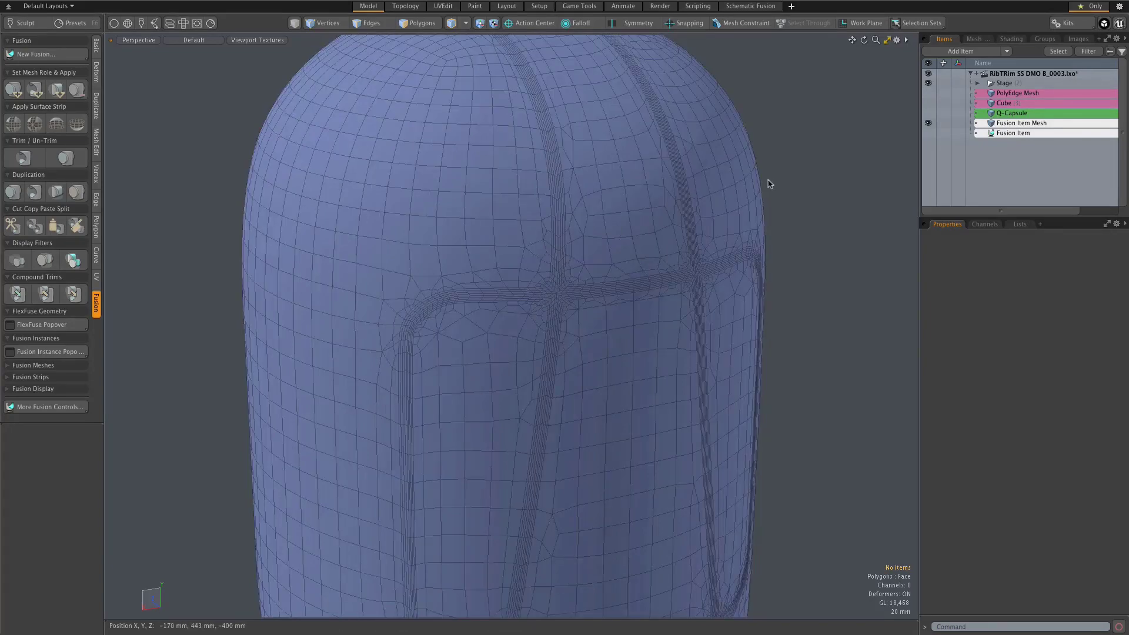
- Select the 4728 polygons of the Fusion Item Strips selection set on the converted mesh
left_click(909, 26)
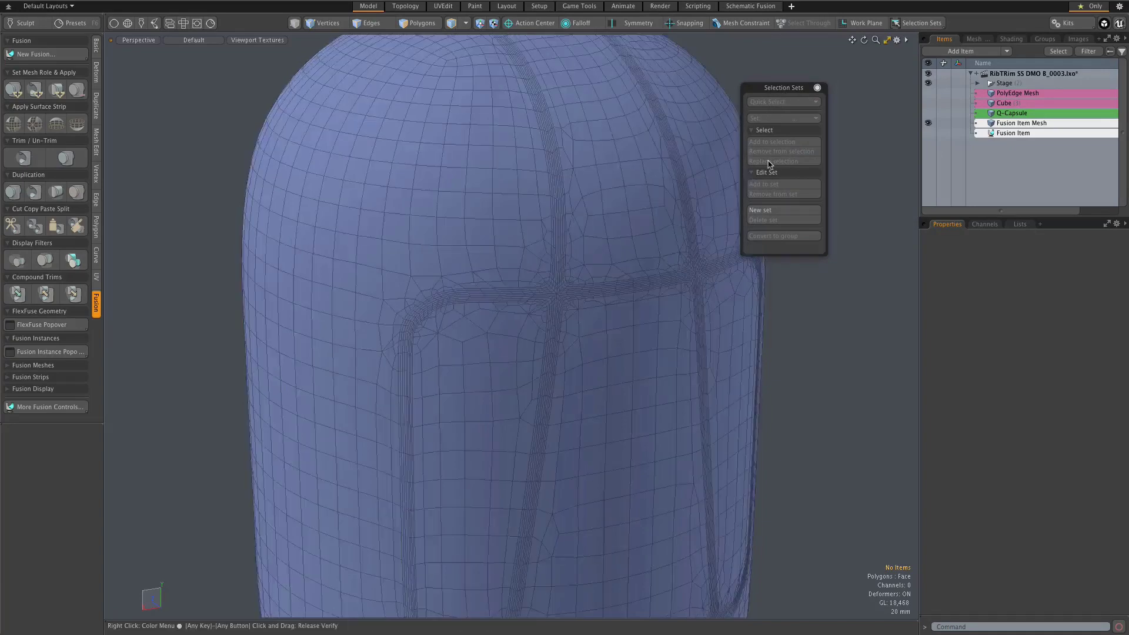
key("3")
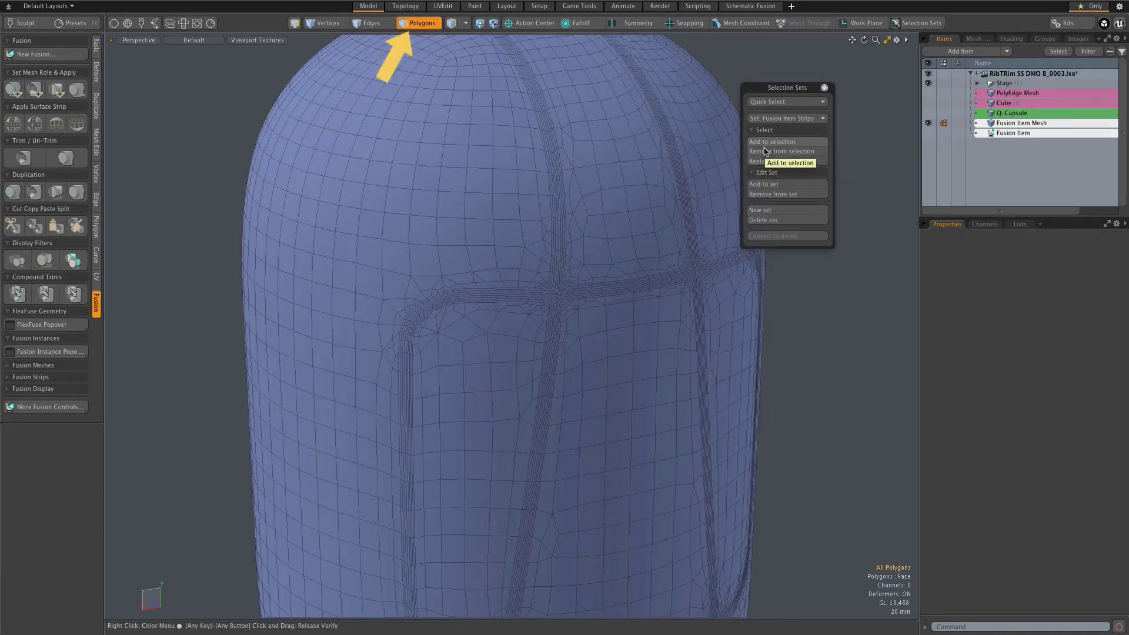
left_click(782, 117)
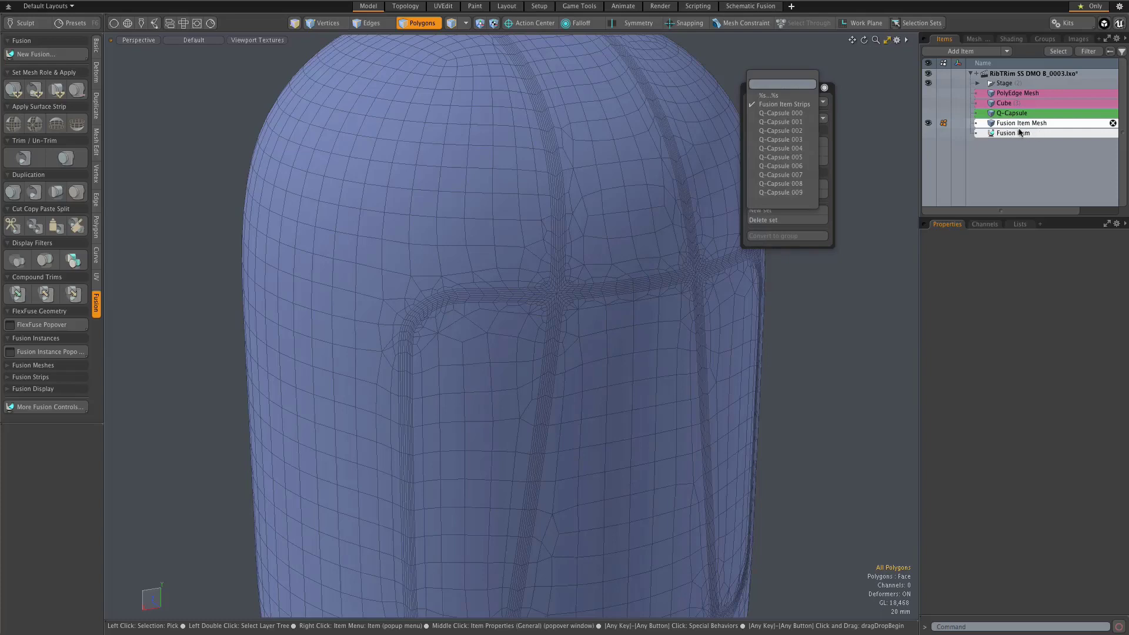
left_click(1009, 134)
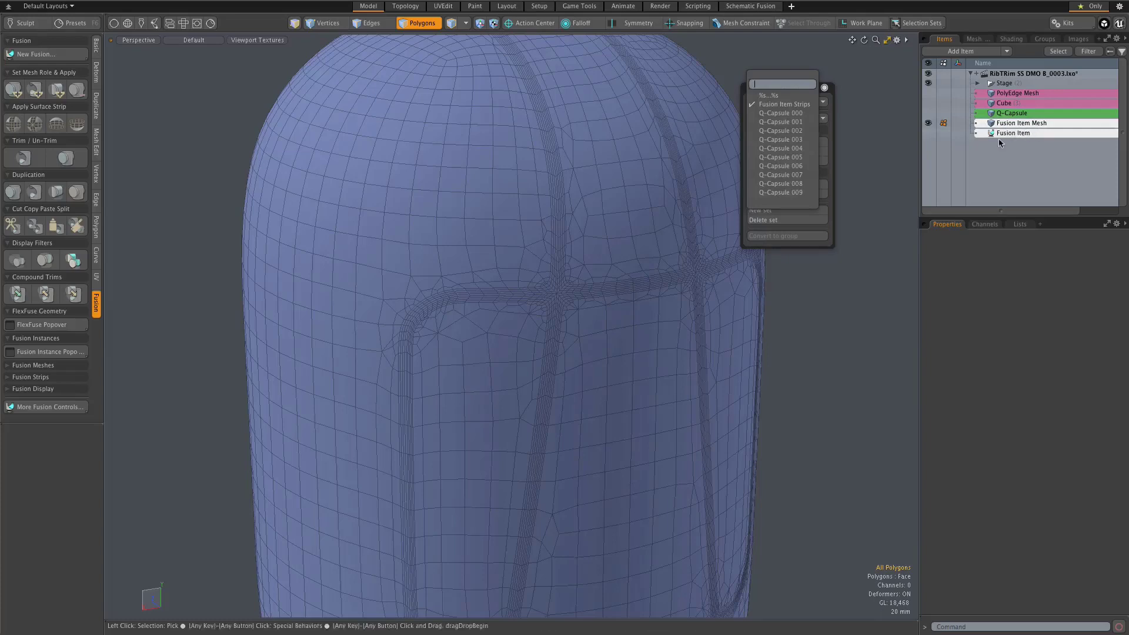
left_click(782, 106)
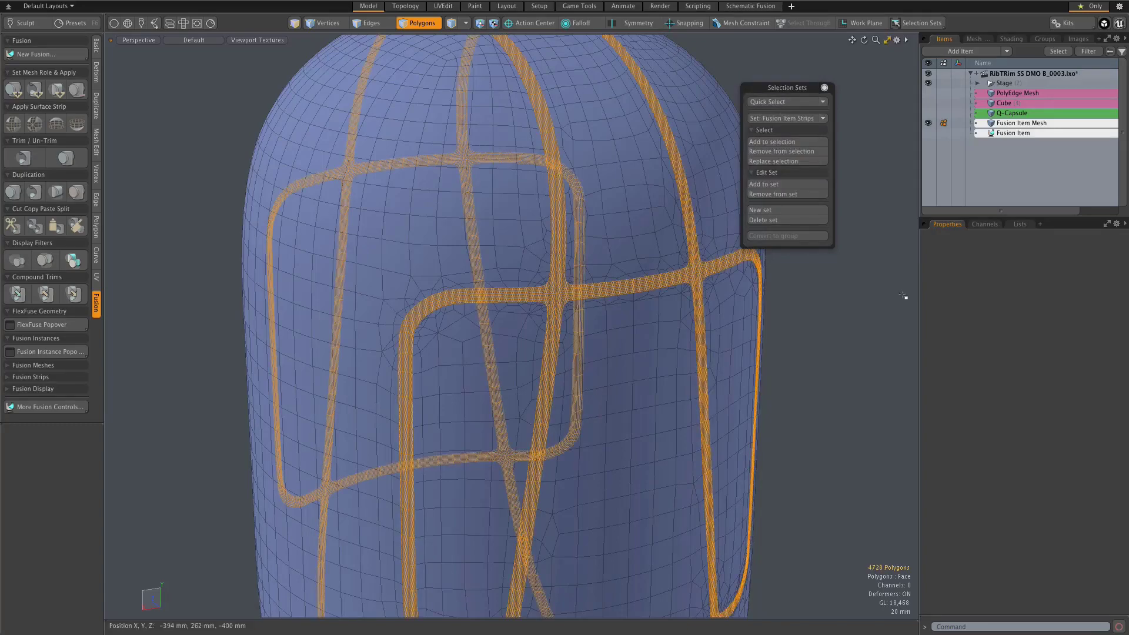
left_click(1020, 225)
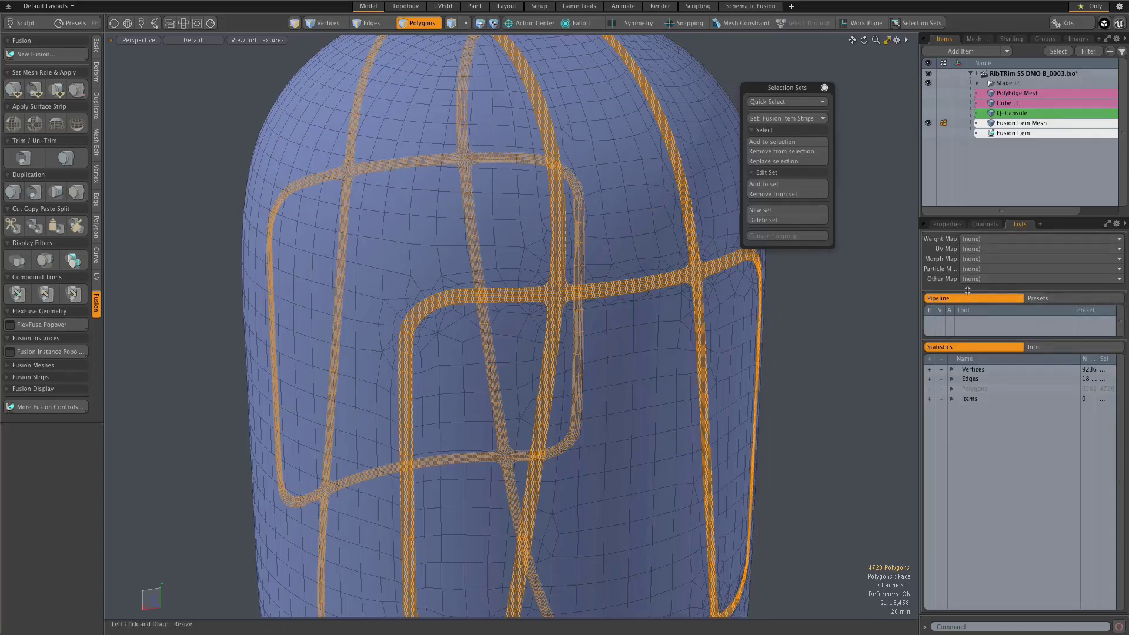
- Clear the normals vertex map listed under Other Maps
left_click(925, 291)
left_click(929, 289)
left_click(951, 300)
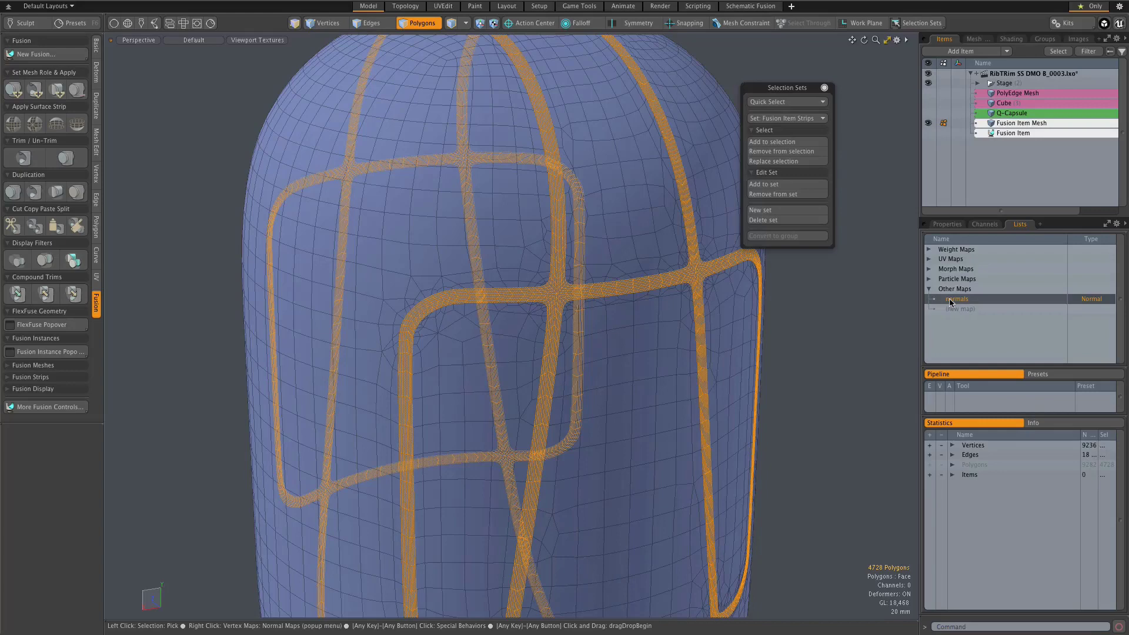
right_click(951, 303)
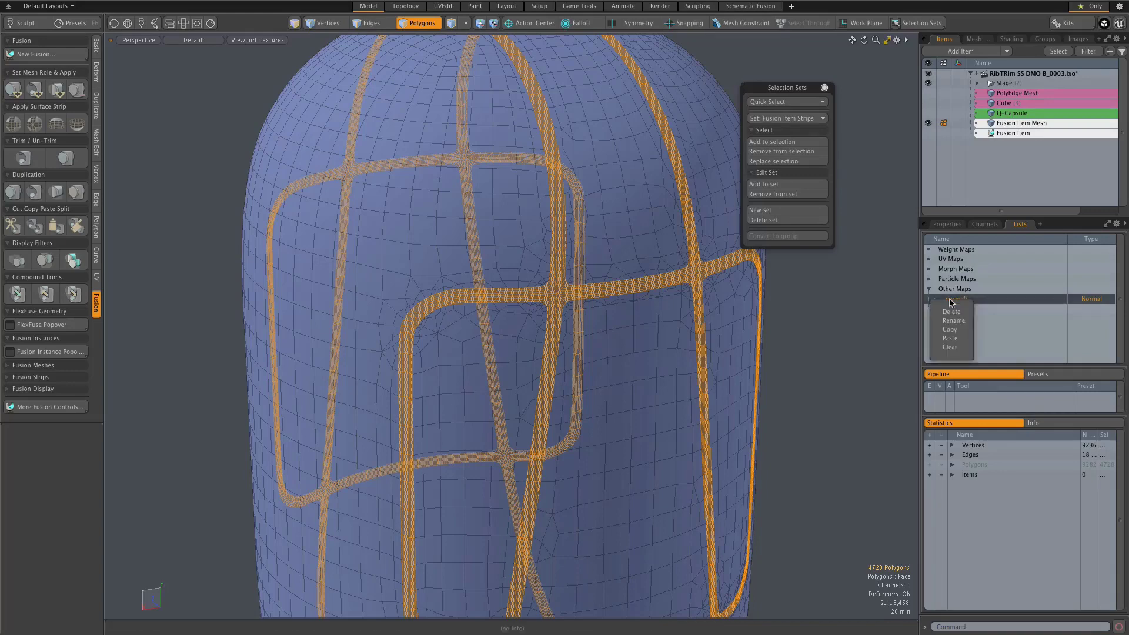
left_click(945, 349)
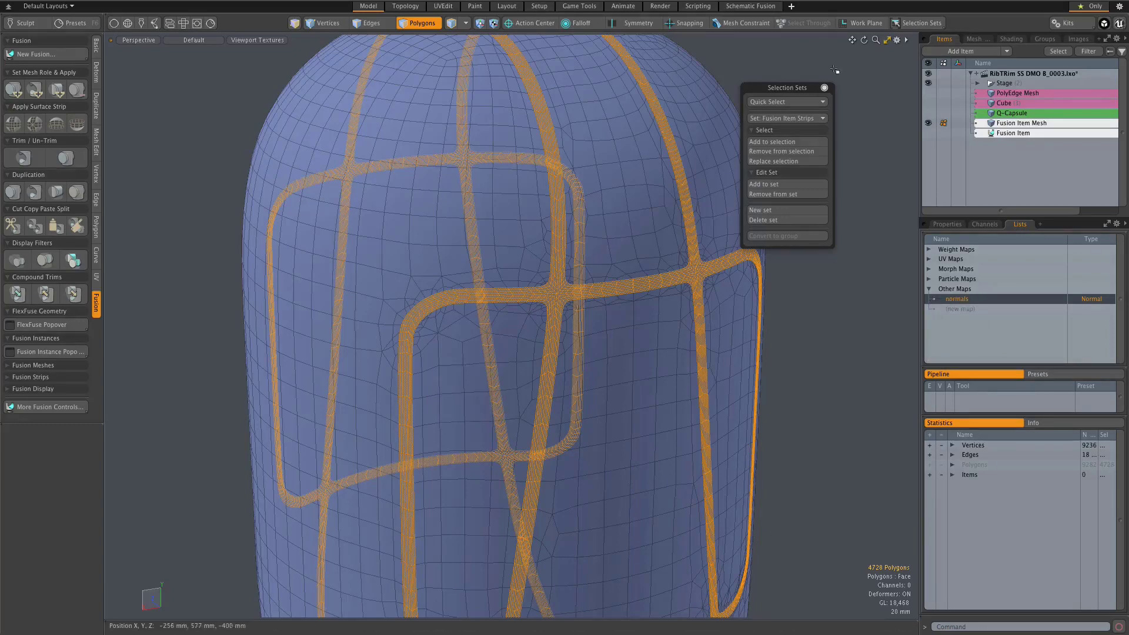
- Contract the strip polygon selection inward, leaving a thin central band along each strip
left_click_drag(799, 89, 865, 59)
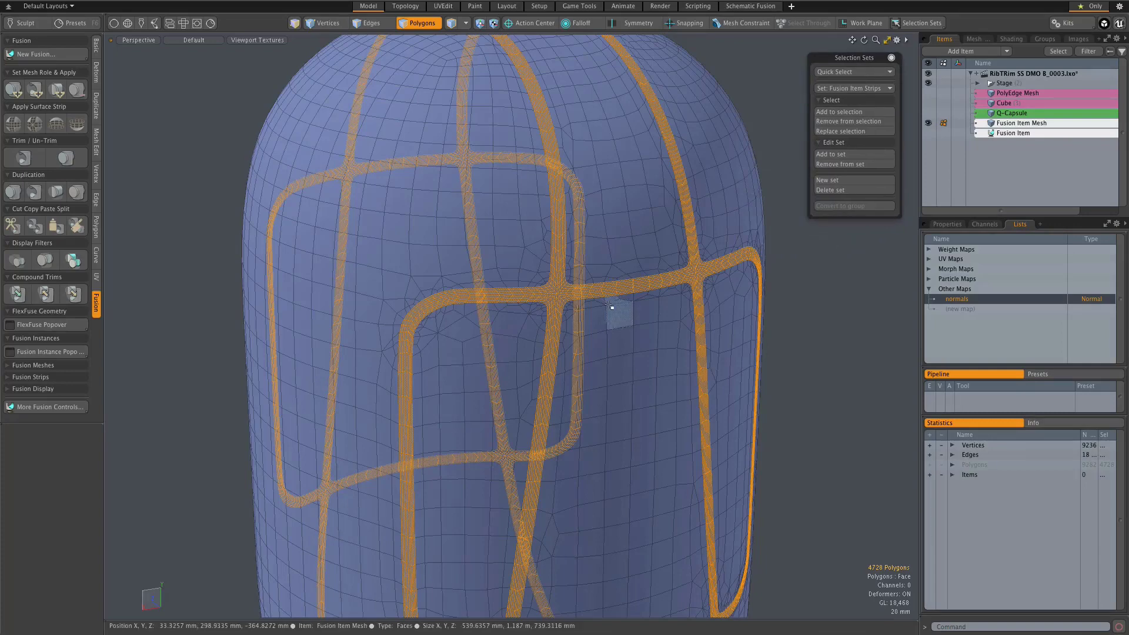
scroll(485, 278, "up", 3)
scroll(483, 291, "up", 3)
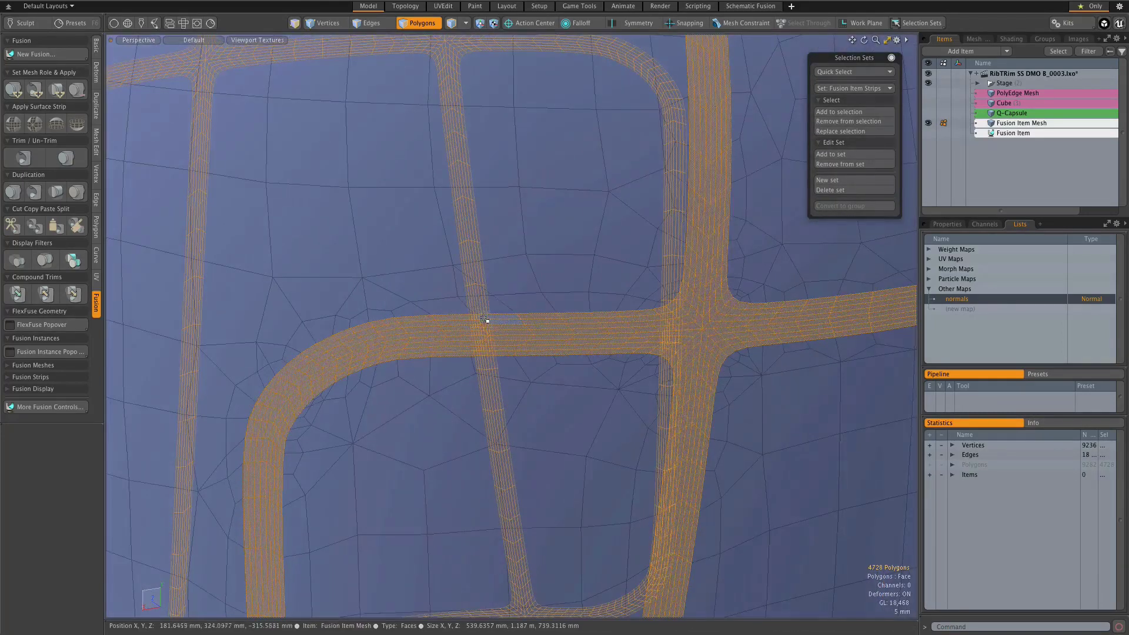
scroll(522, 318, "up", 1)
scroll(522, 318, "up", 2)
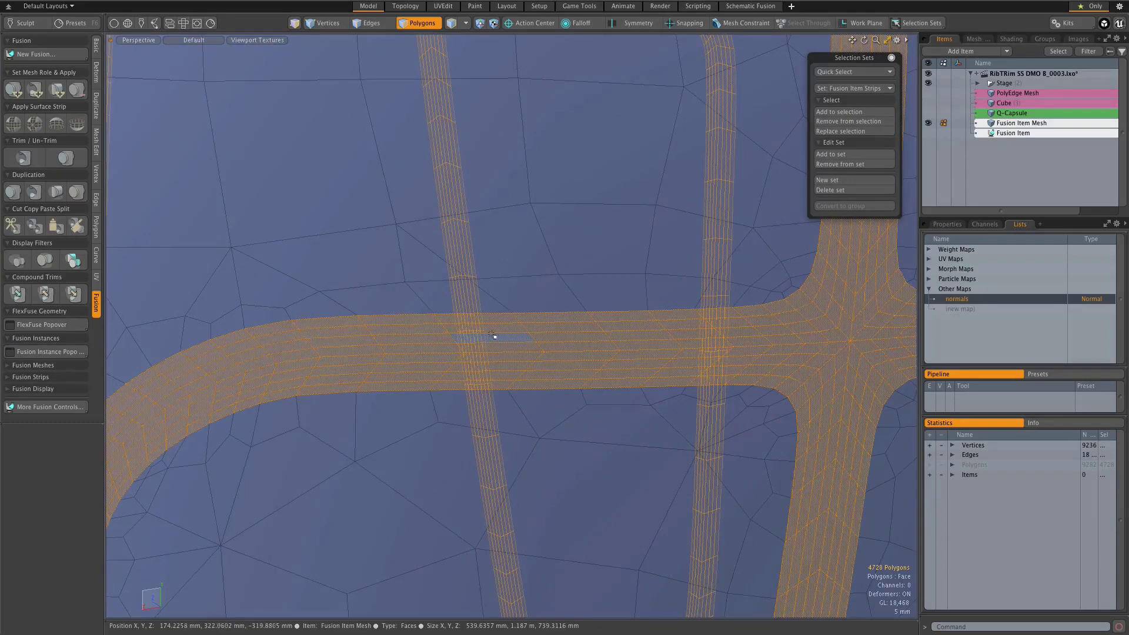
scroll(496, 337, "down", 1)
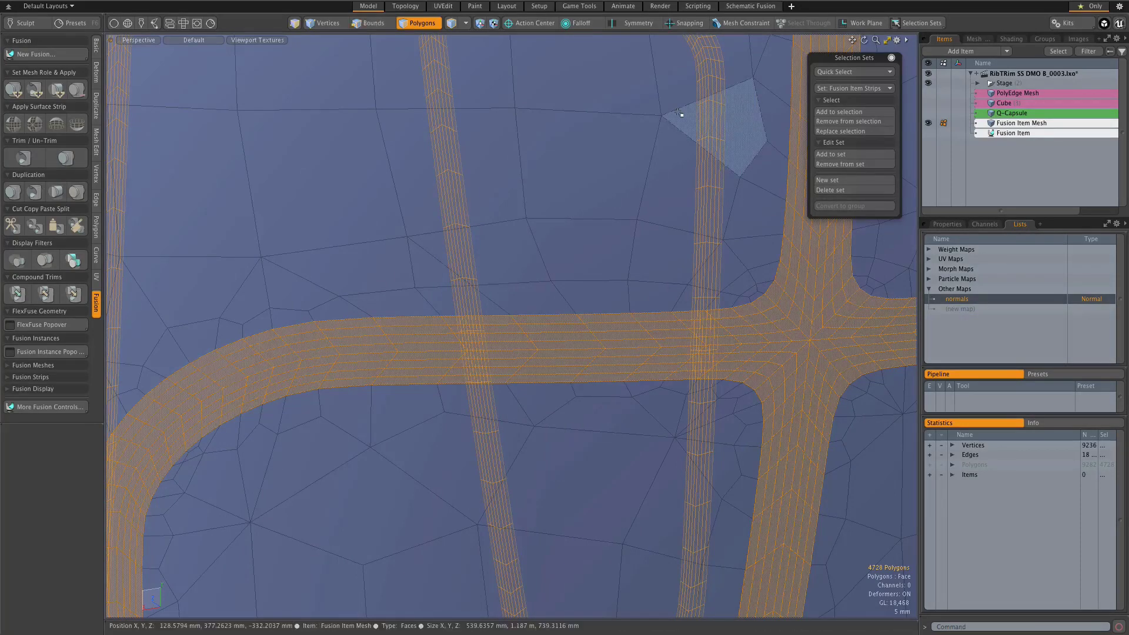
key("shift+Down")
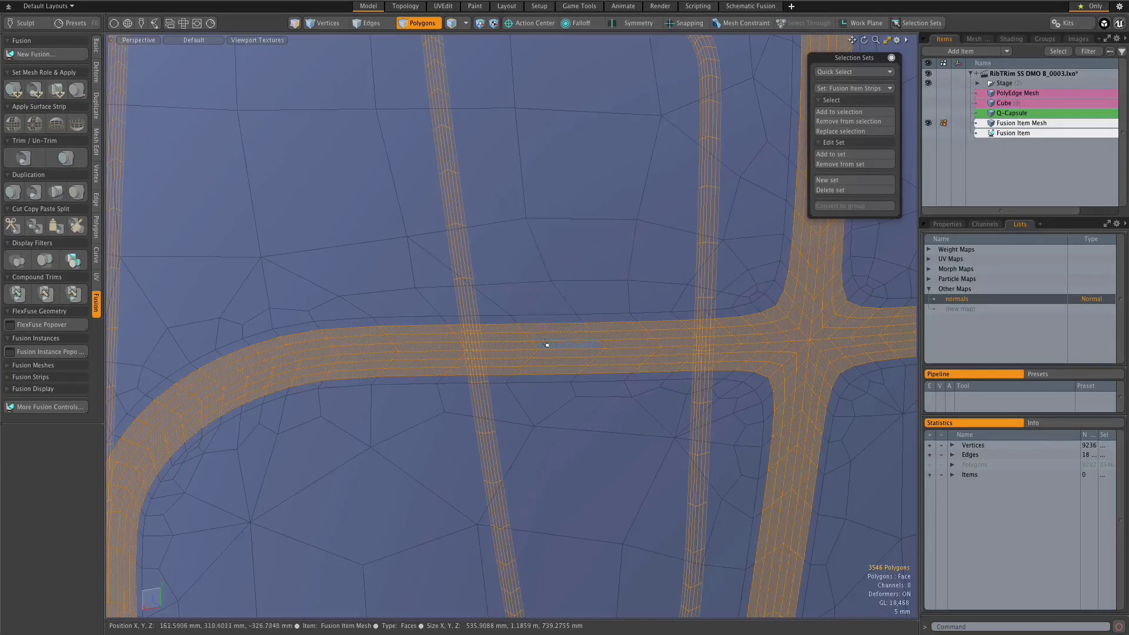
scroll(544, 341, "down", 6)
scroll(544, 341, "down", 3)
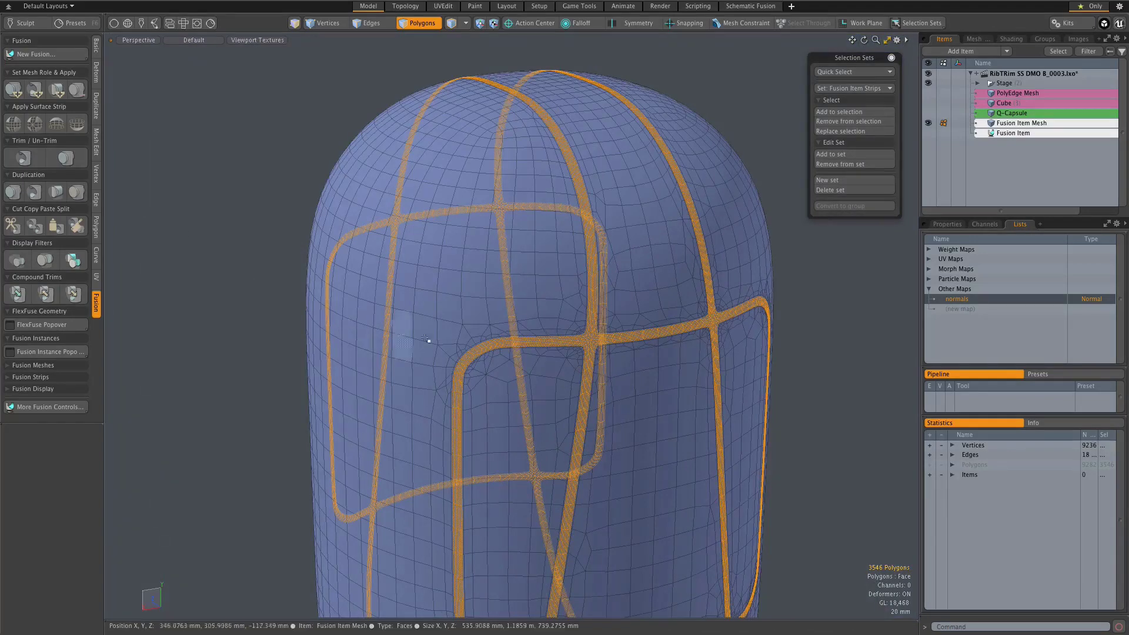
scroll(600, 335, "up", 3)
scroll(582, 334, "down", 3)
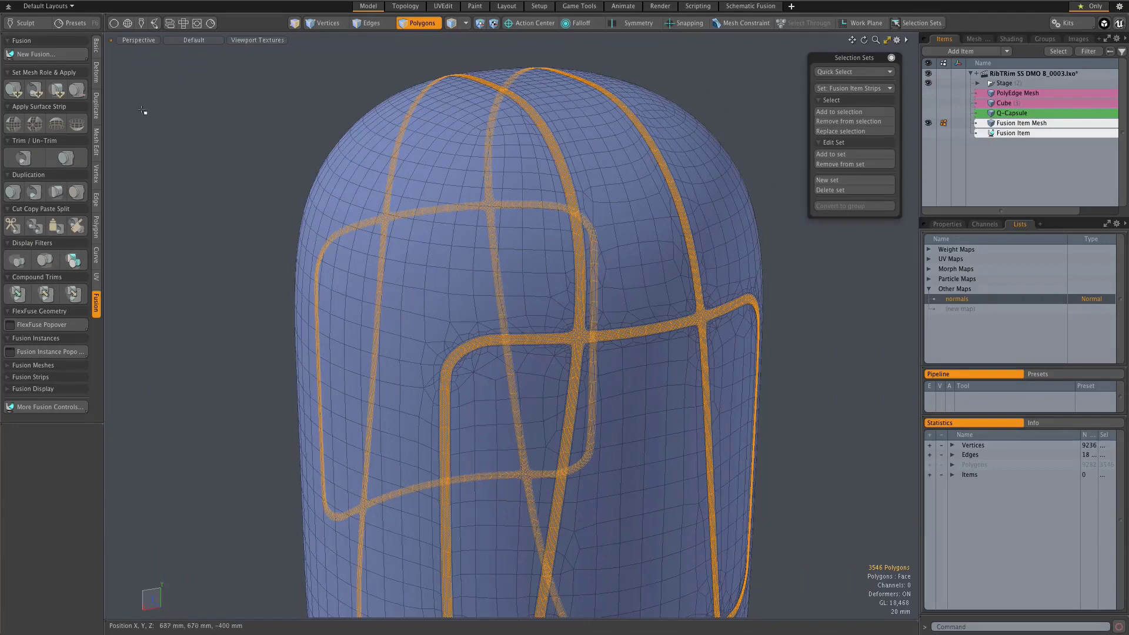
- Push the selected strip bands -20.2 mm inward with the Push deformer, then open Preview
left_click(96, 72)
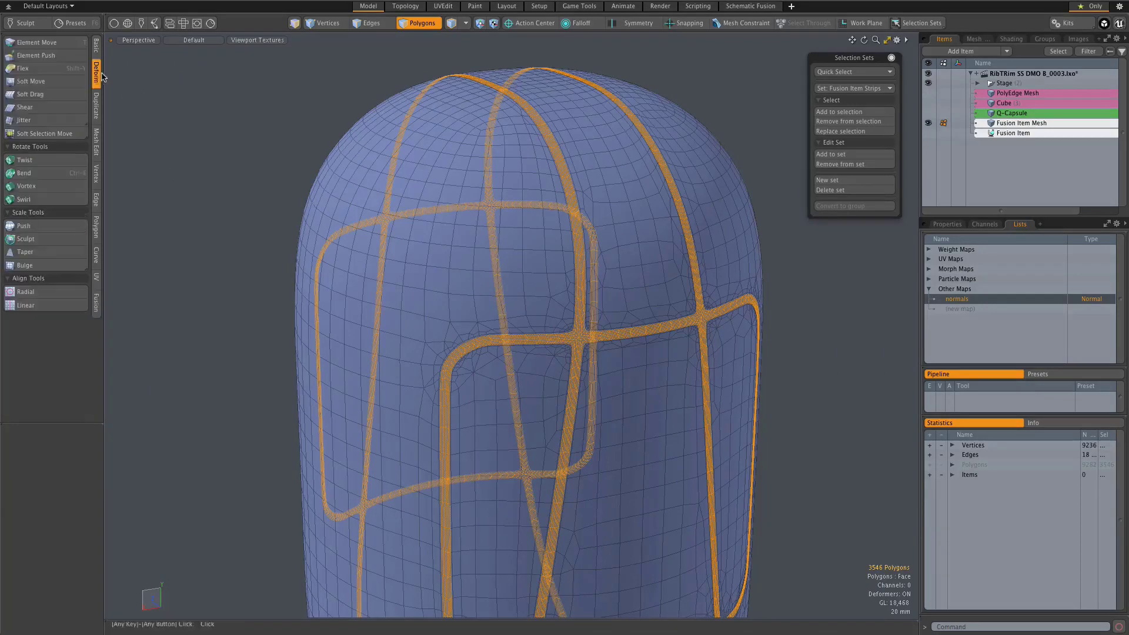
left_click(38, 231)
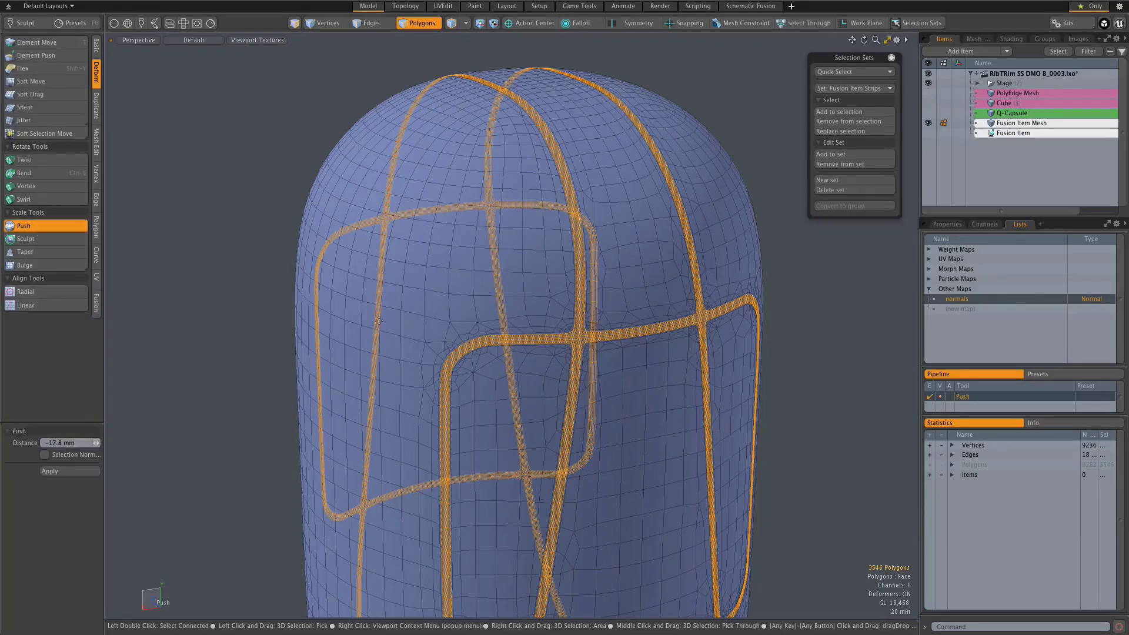
left_click_drag(547, 342, 529, 453)
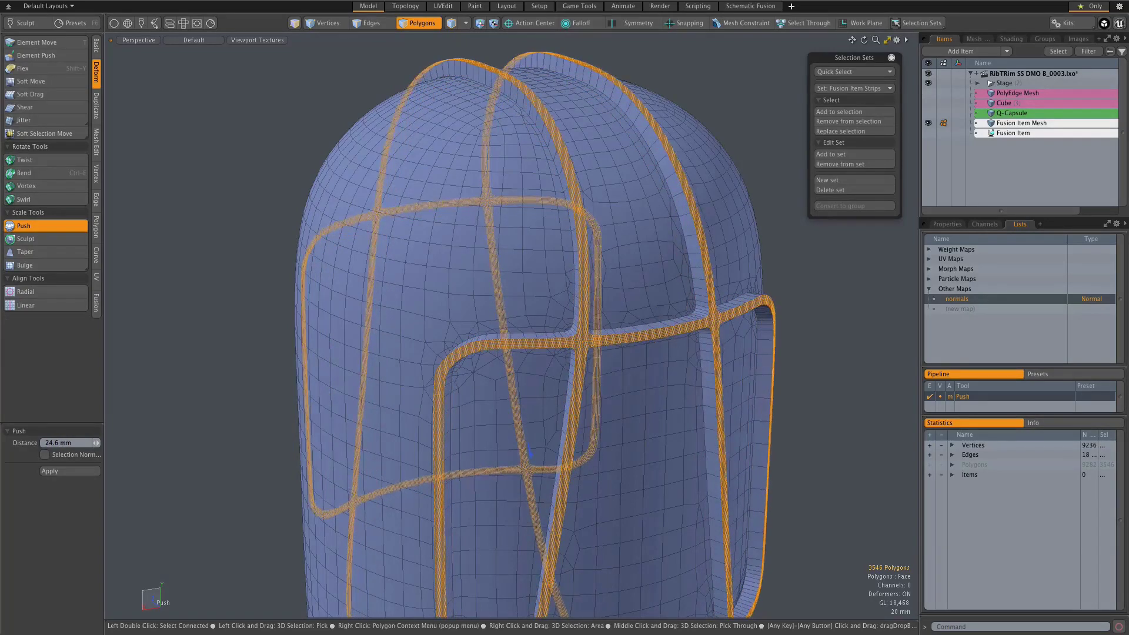
left_click_drag(531, 452, 481, 453)
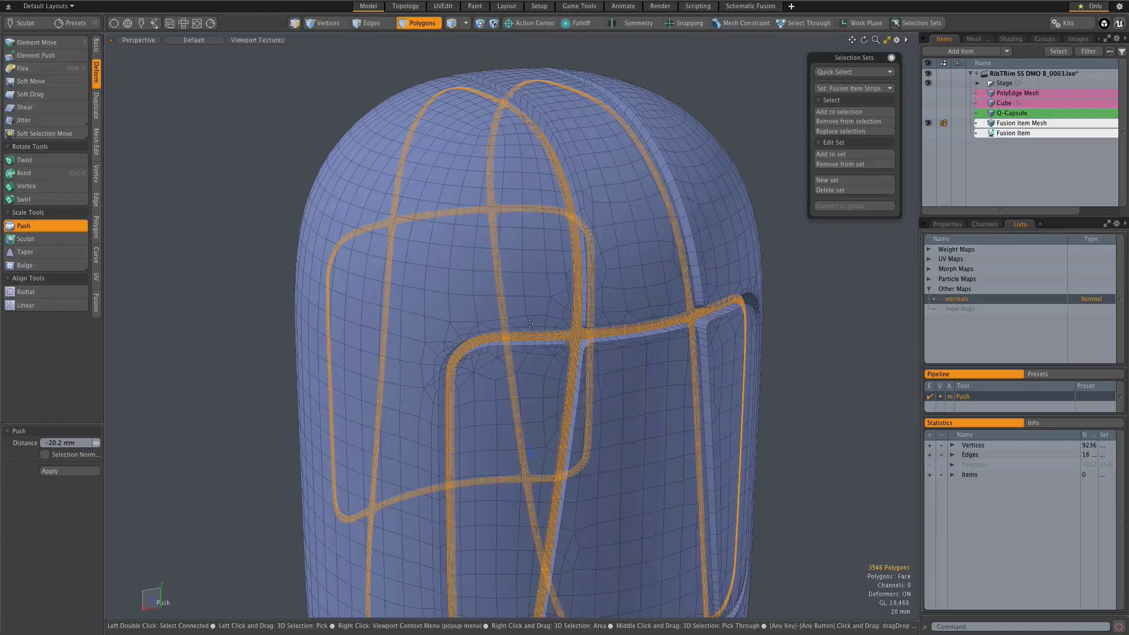
key("F10")
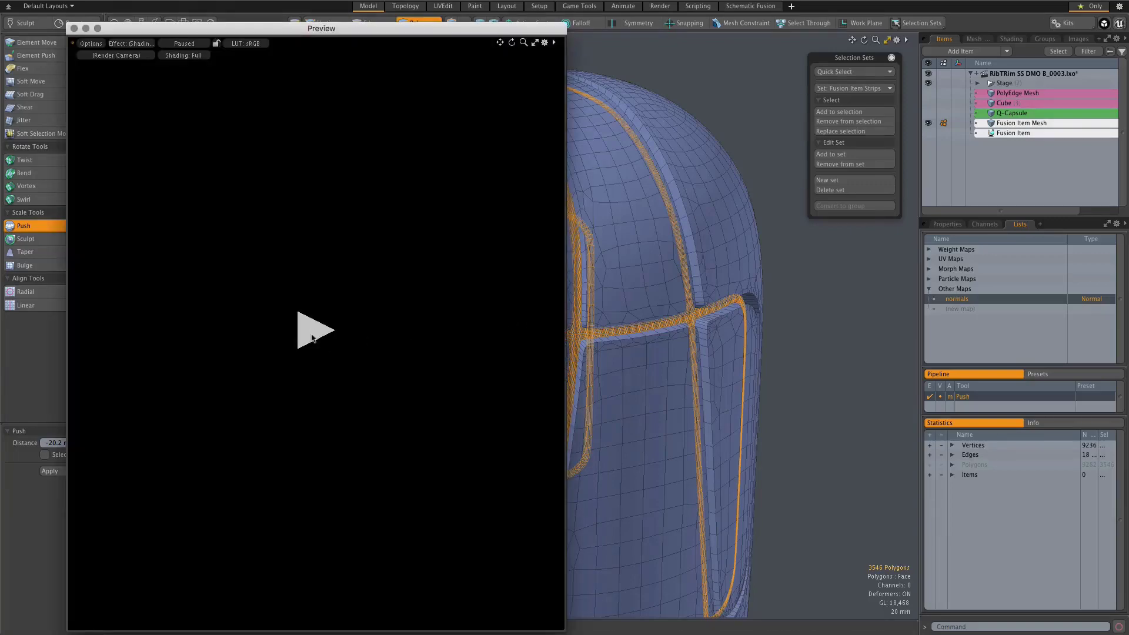
- Render the capsule in Preview to show its dark recessed groove channels
left_click(312, 335)
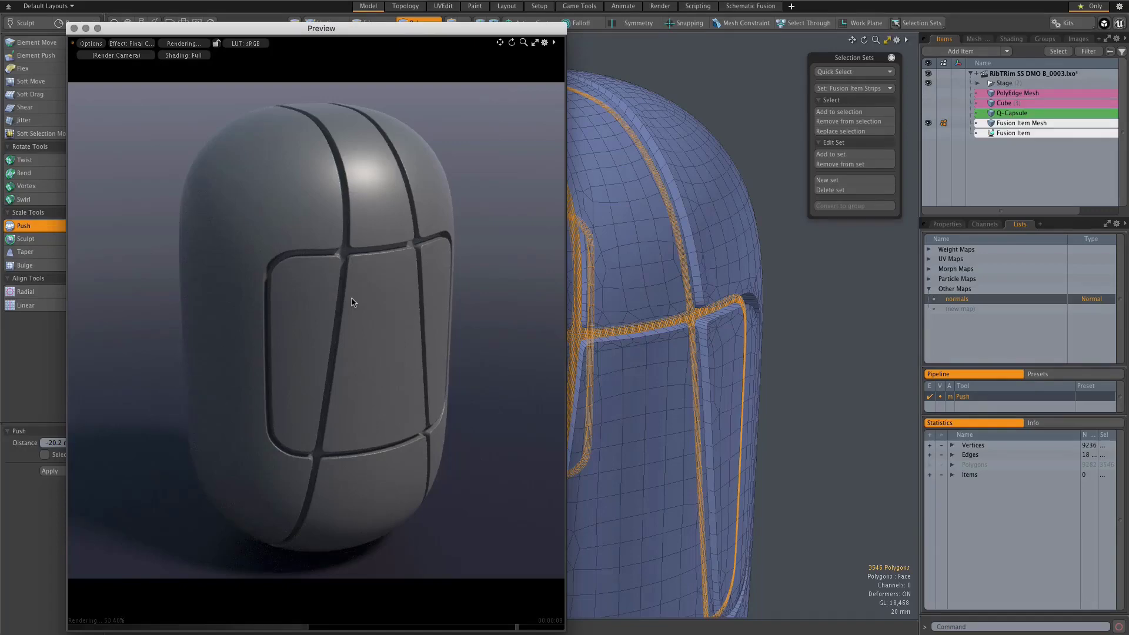
- Close the preview render and undo the push so the strips are flat again, then zoom in
key("ctrl+F9")
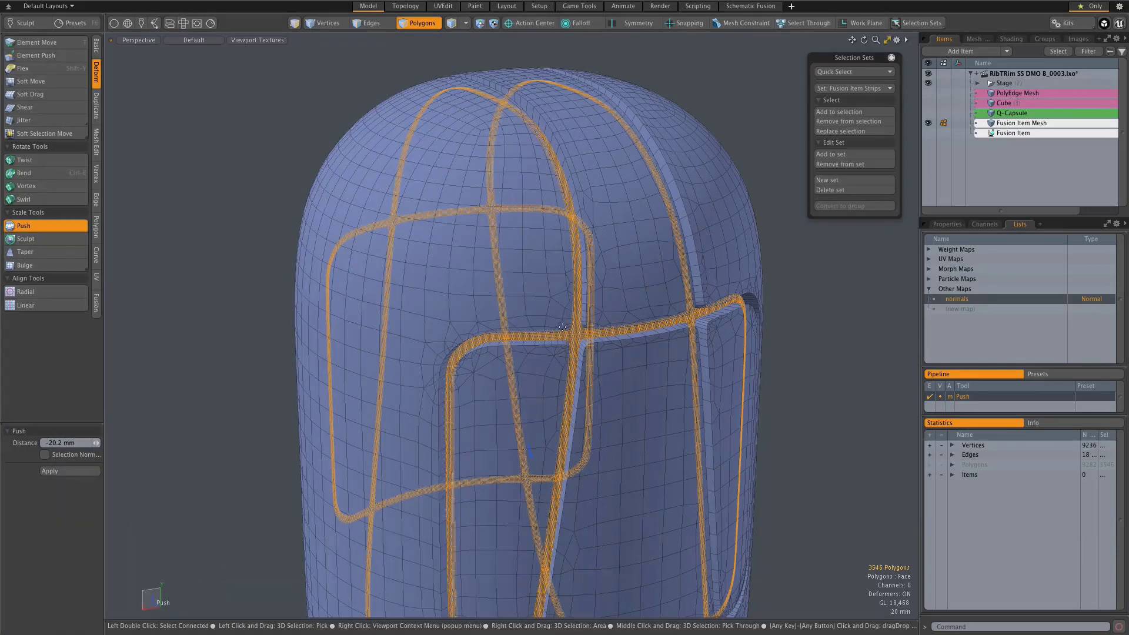
key("ctrl+z")
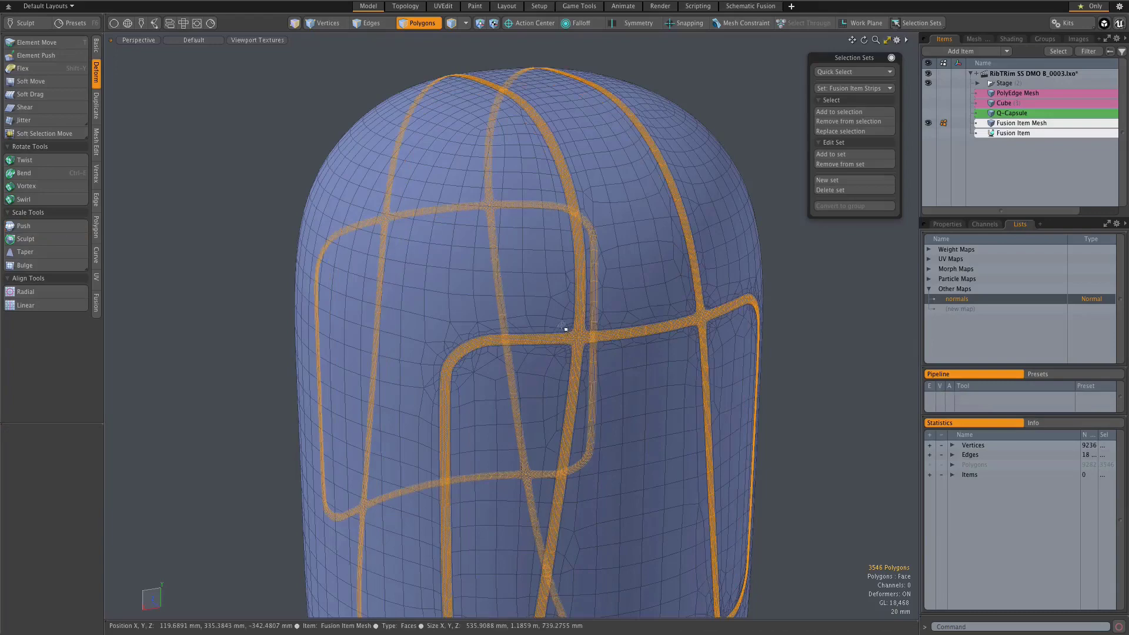
left_click_drag(568, 324, 420, 263, "alt")
scroll(604, 328, "up", 5)
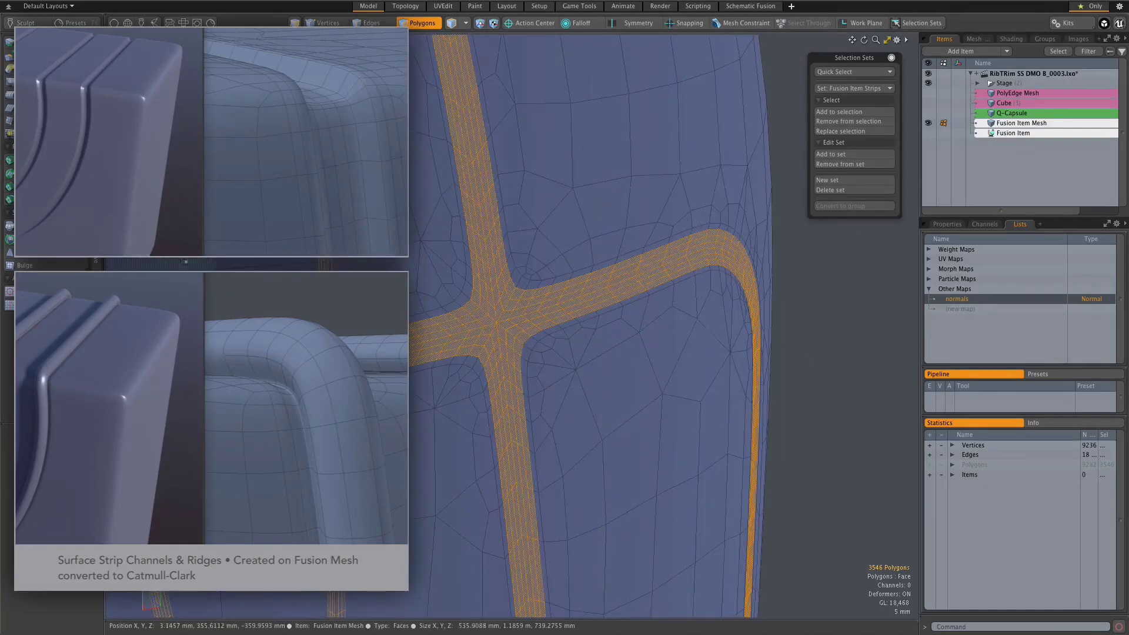
- Push the strips out into ridges, shrink and push the centre band, then sink the narrowest band
key("p")
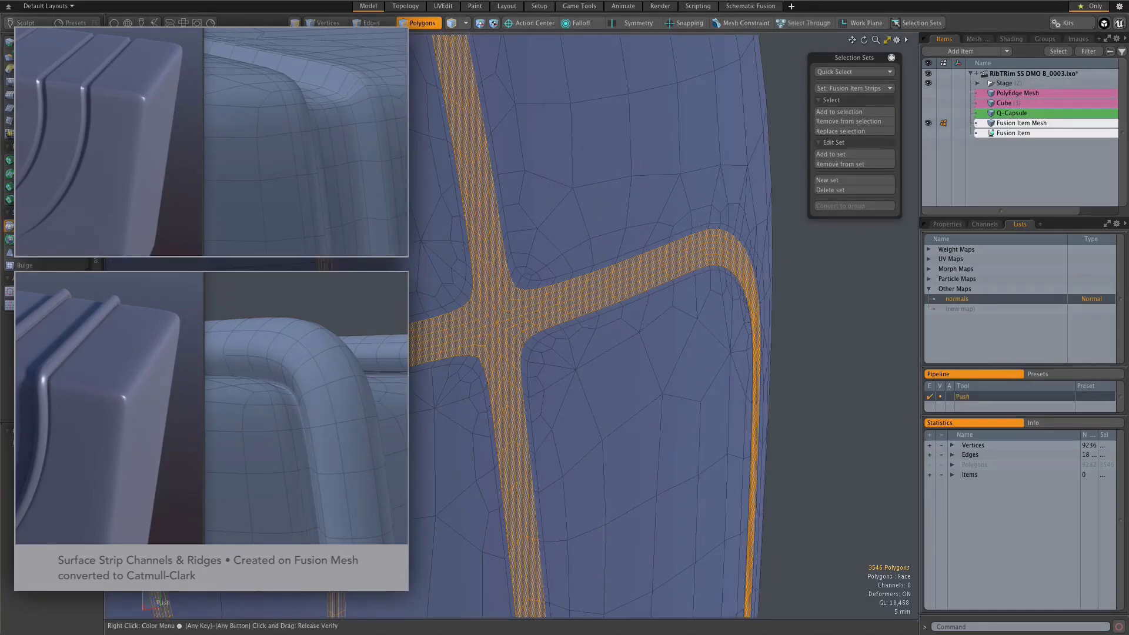
left_click_drag(613, 364, 650, 364)
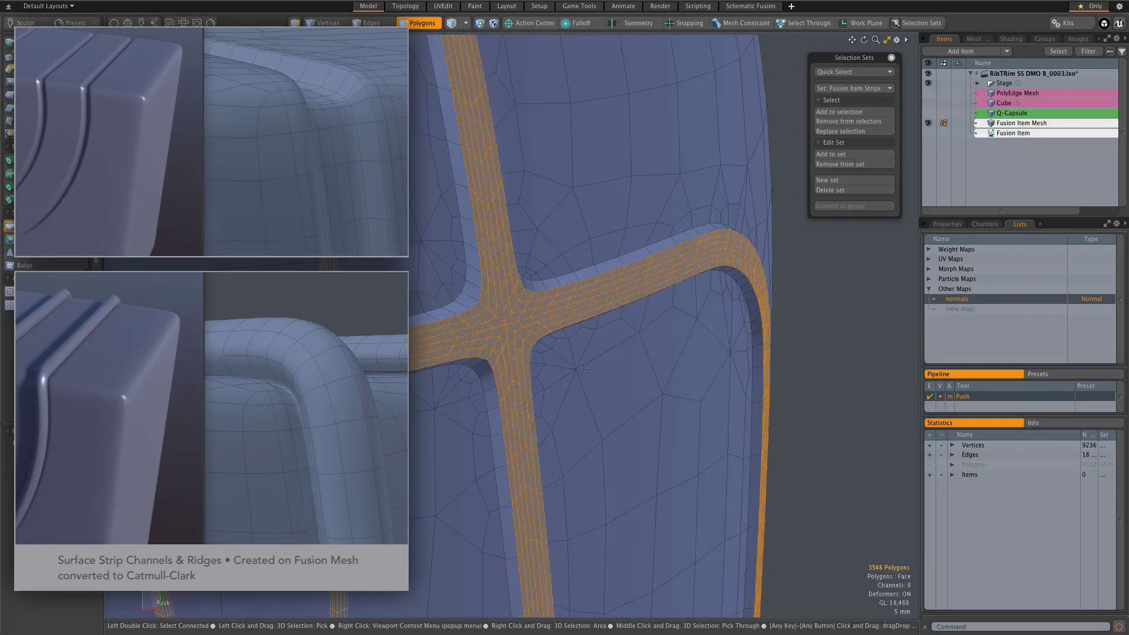
key("shift")
key("shift+Down")
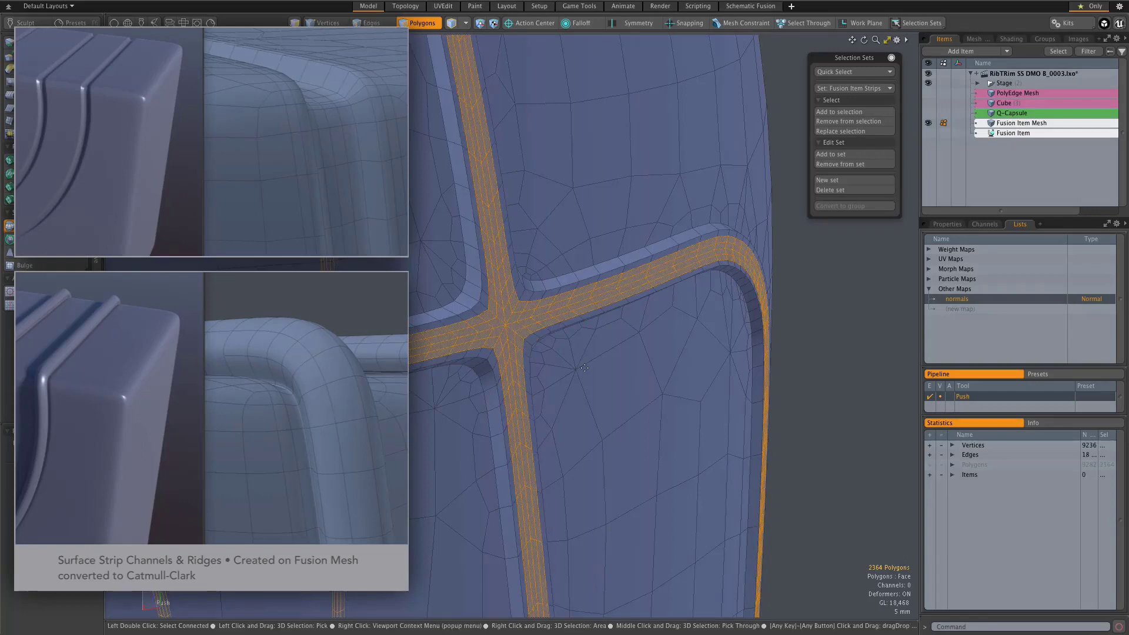
mouse_move(584, 368)
left_mouse_down()
mouse_move(615, 367)
mouse_move(583, 369)
left_mouse_up()
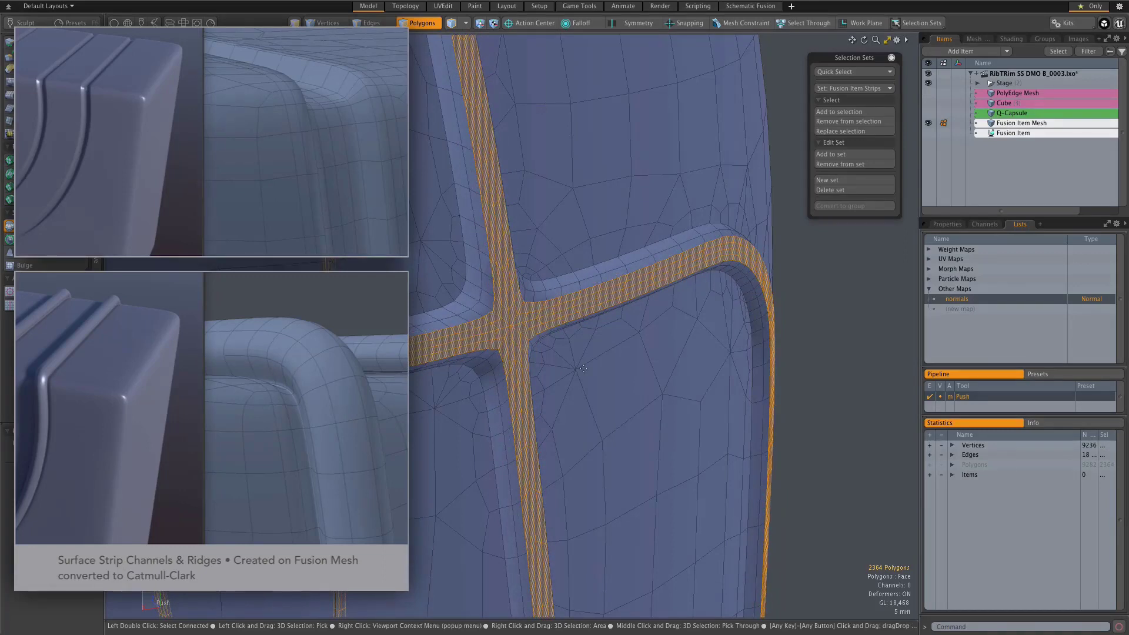
key("shift")
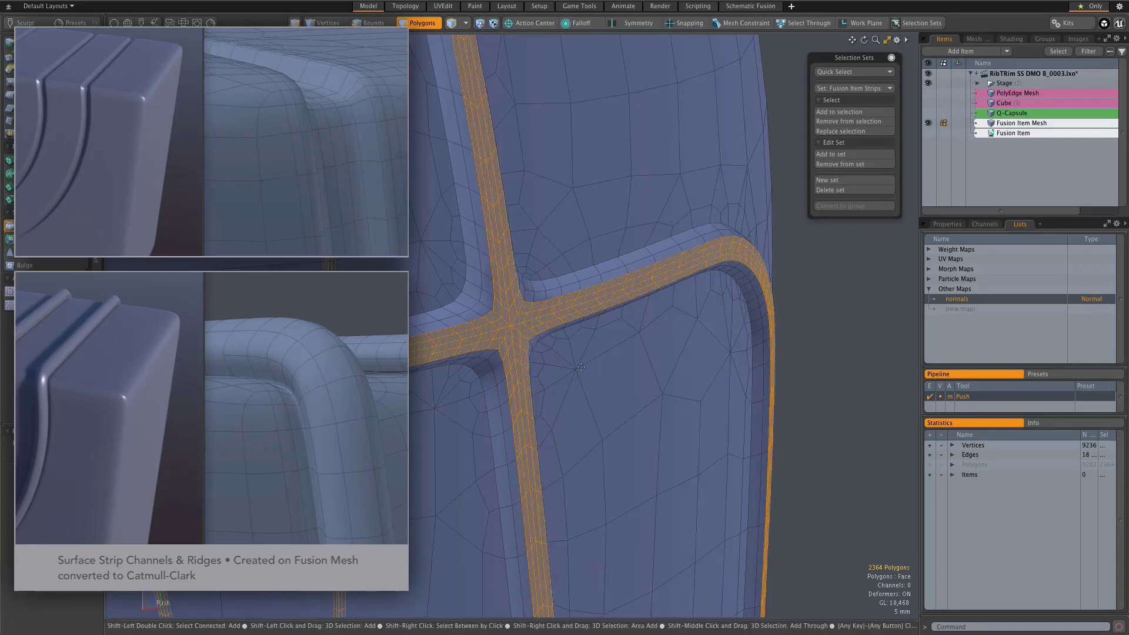
key("shift+Down")
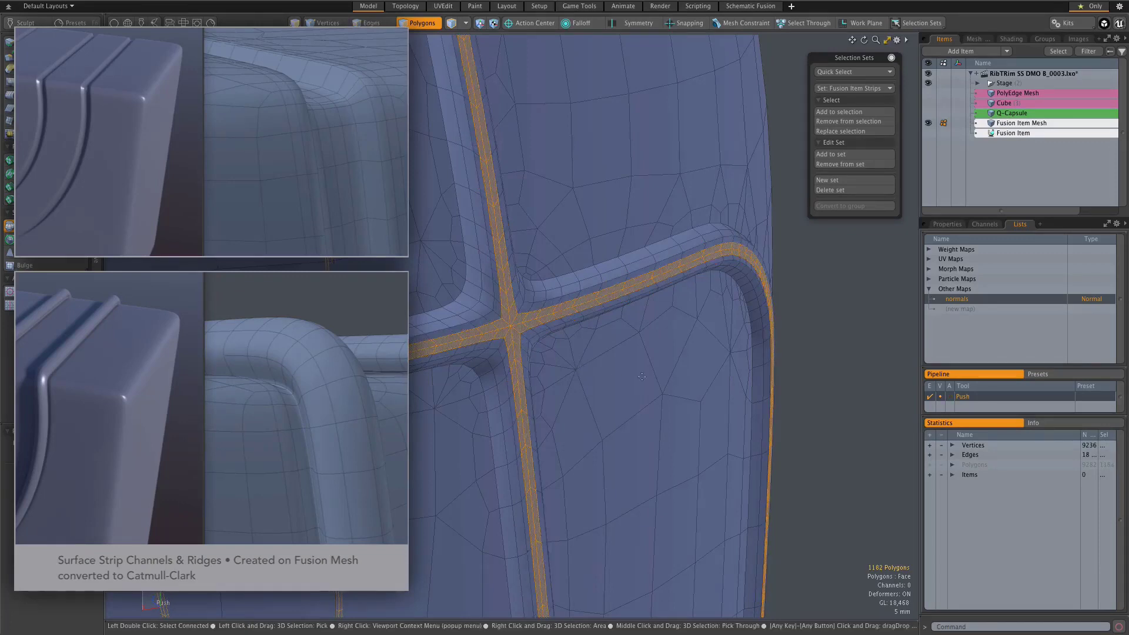
mouse_move(662, 373)
left_mouse_down()
mouse_move(617, 373)
mouse_move(694, 373)
mouse_move(673, 373)
left_mouse_up()
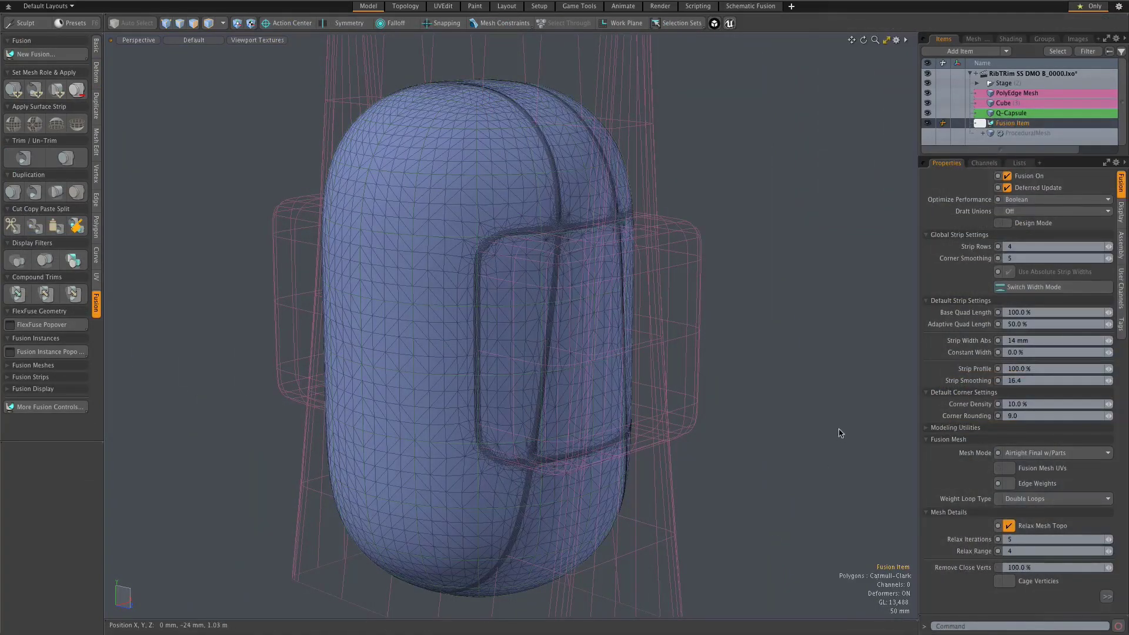
- Select the ProceduralMesh, hide the Fusion Item, and show its operator stack with Merge Meshes sources
left_click_drag(839, 406, 786, 411, "alt")
left_click(1000, 151)
left_click(1012, 134)
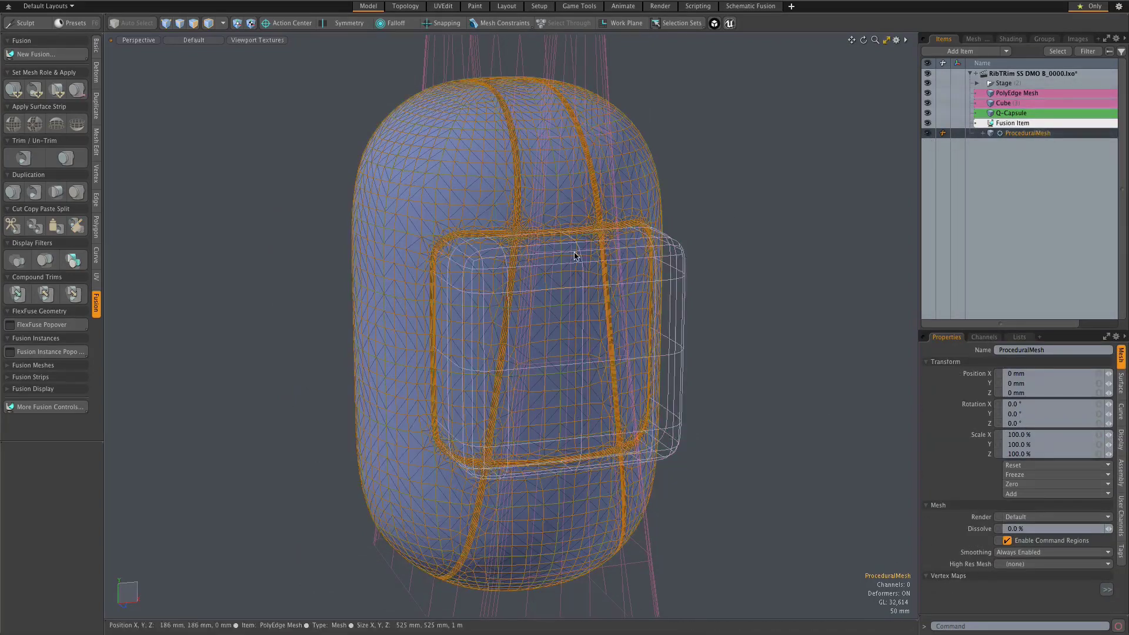
left_click(928, 123)
left_click(970, 40)
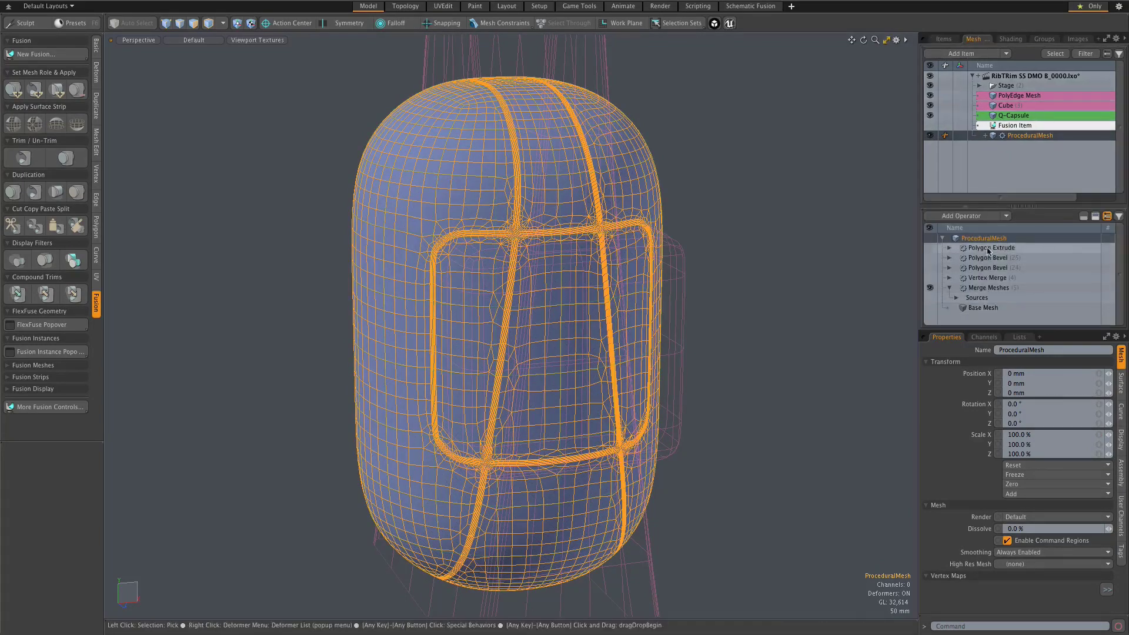
left_click(956, 298)
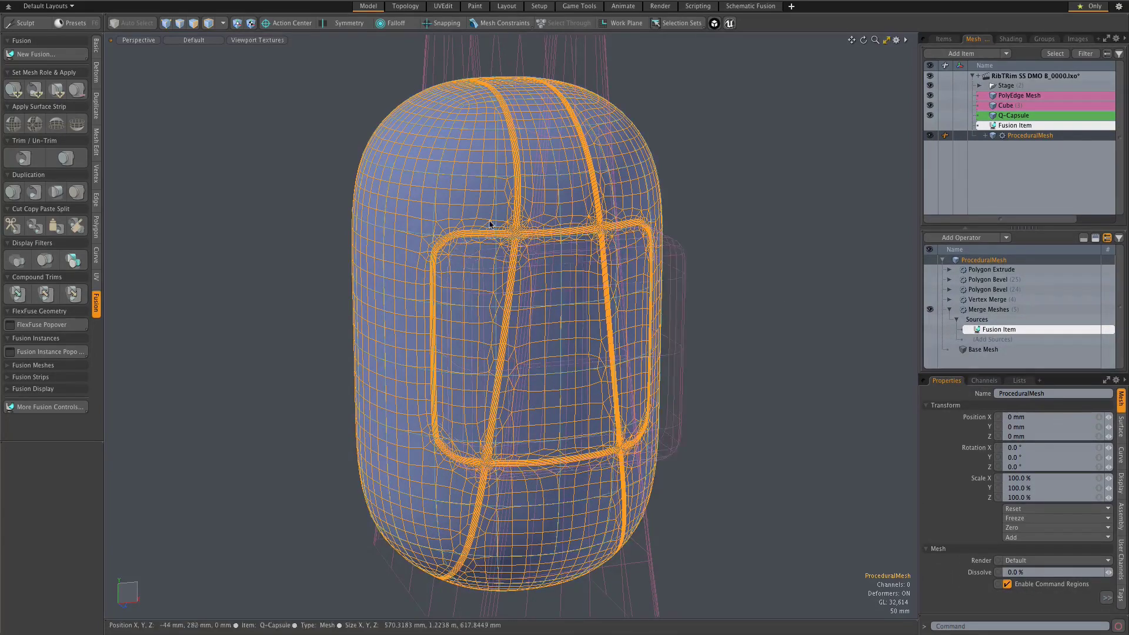
- Recentre on the capsule and hide the Q-Capsule, PolyEdge Mesh and Cube items
scroll(494, 227, "up", 5)
scroll(553, 254, "up", 3)
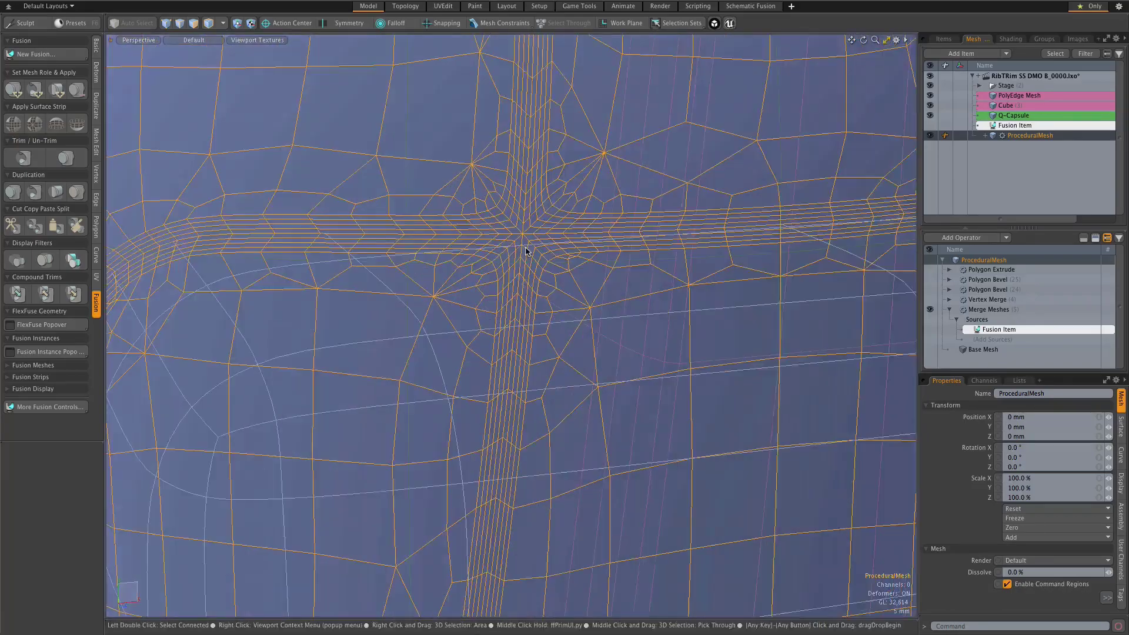
scroll(593, 324, "down", 6)
scroll(592, 321, "down", 3)
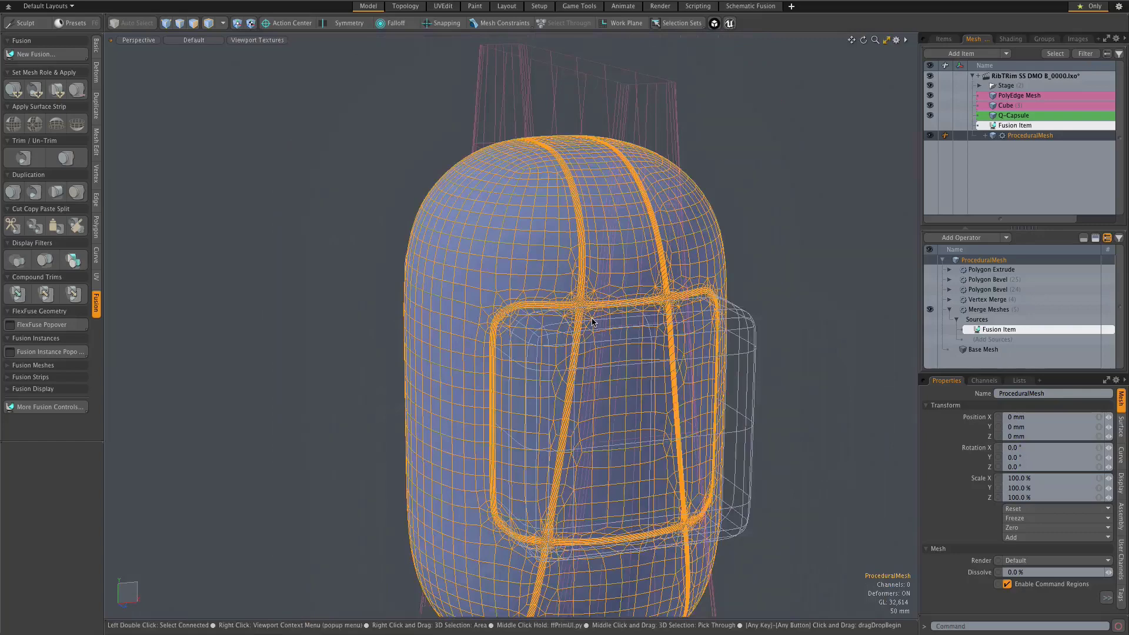
left_click_drag(618, 265, 597, 223, "alt+shift")
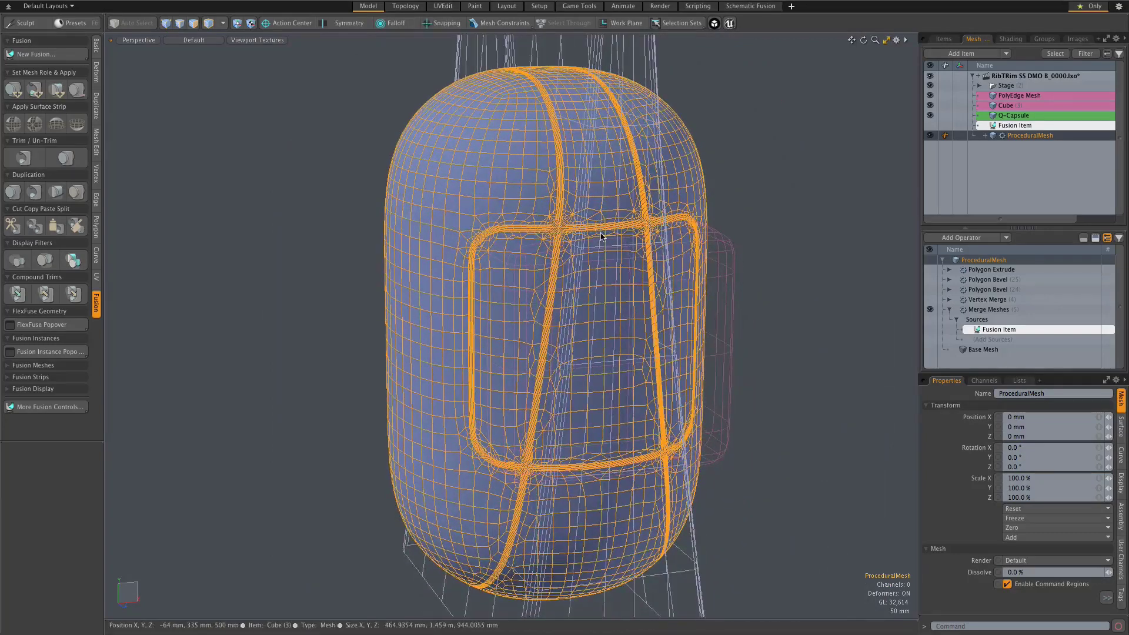
left_click(930, 115)
left_click_drag(930, 106, 930, 95)
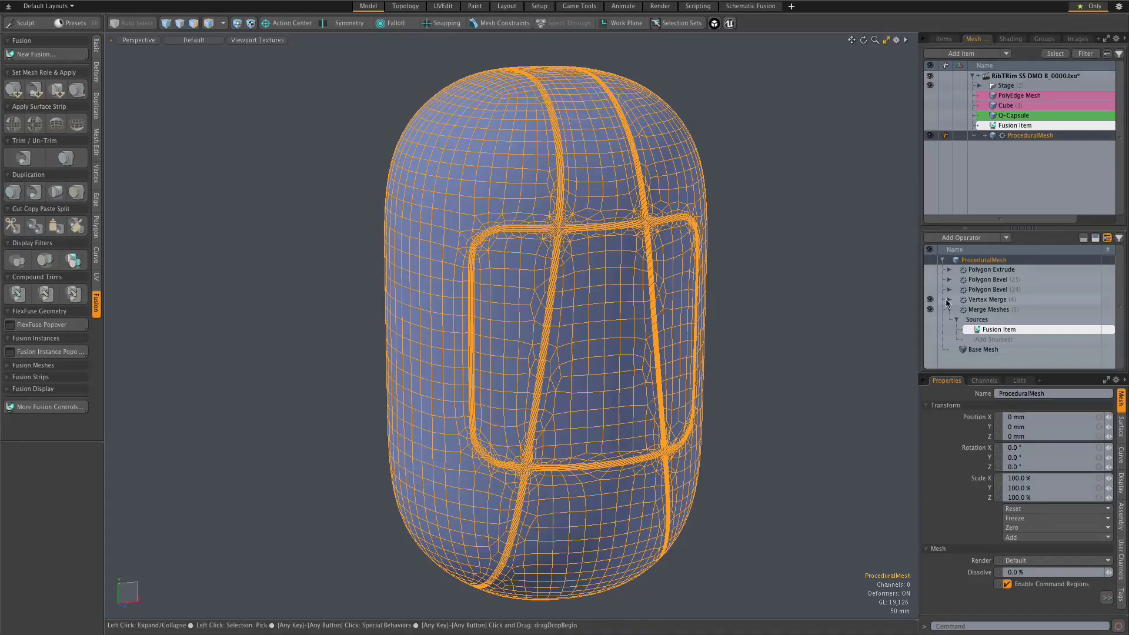
- Set the Vertex Merge distance to 1 um and zoom in to check the welds
left_click(980, 300)
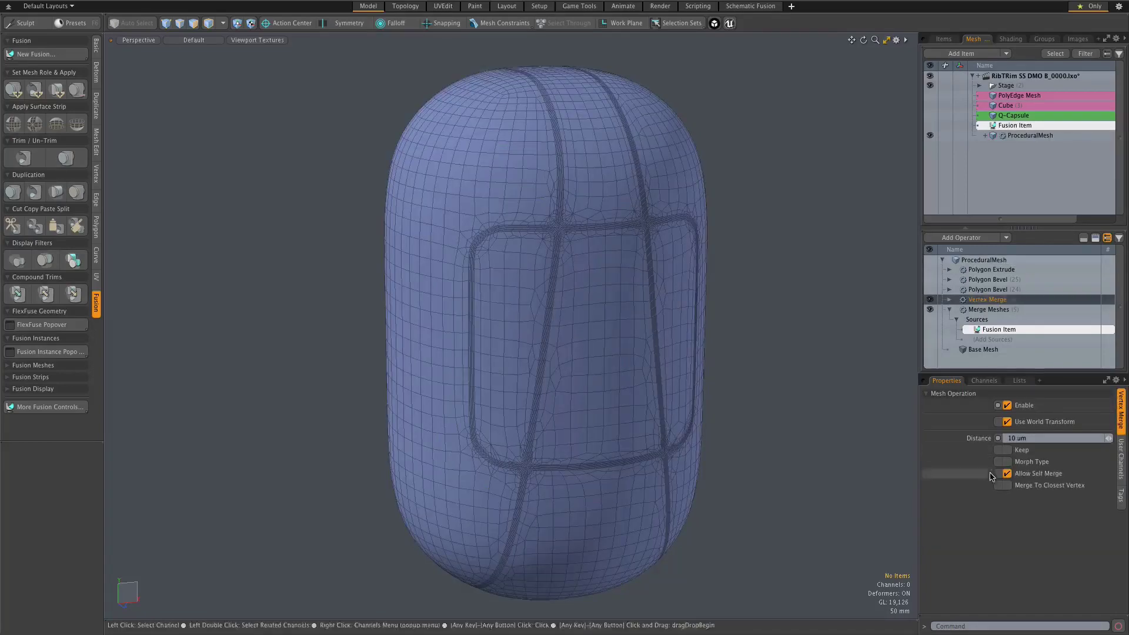
left_click(1032, 438)
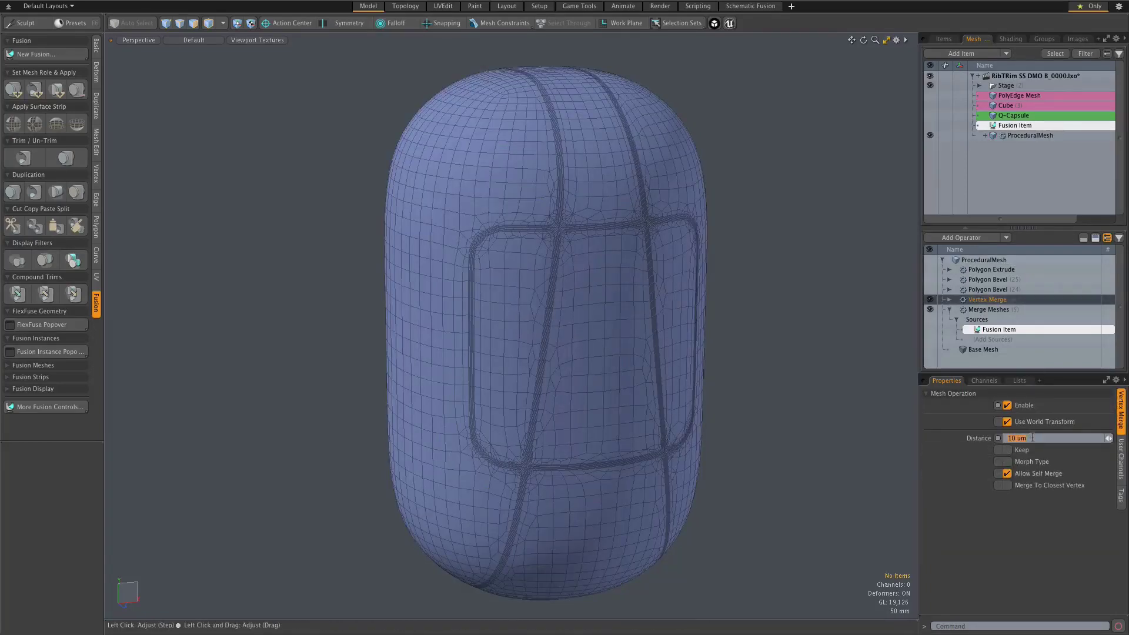
type("1um")
scroll(549, 217, "up", 5)
scroll(540, 235, "up", 4)
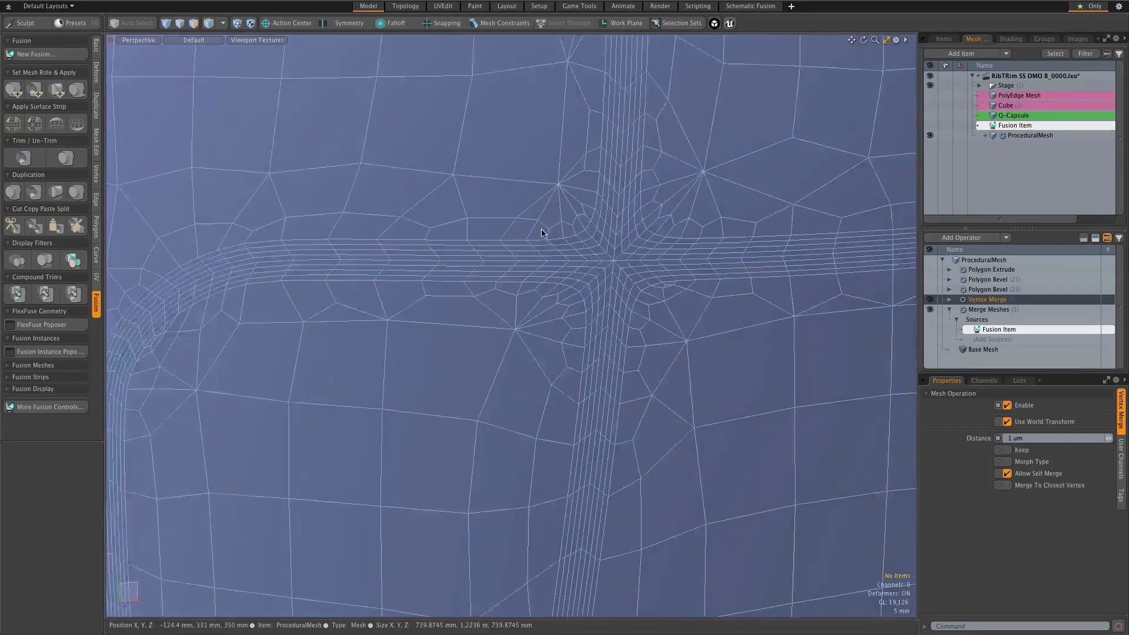
scroll(451, 231, "down", 9)
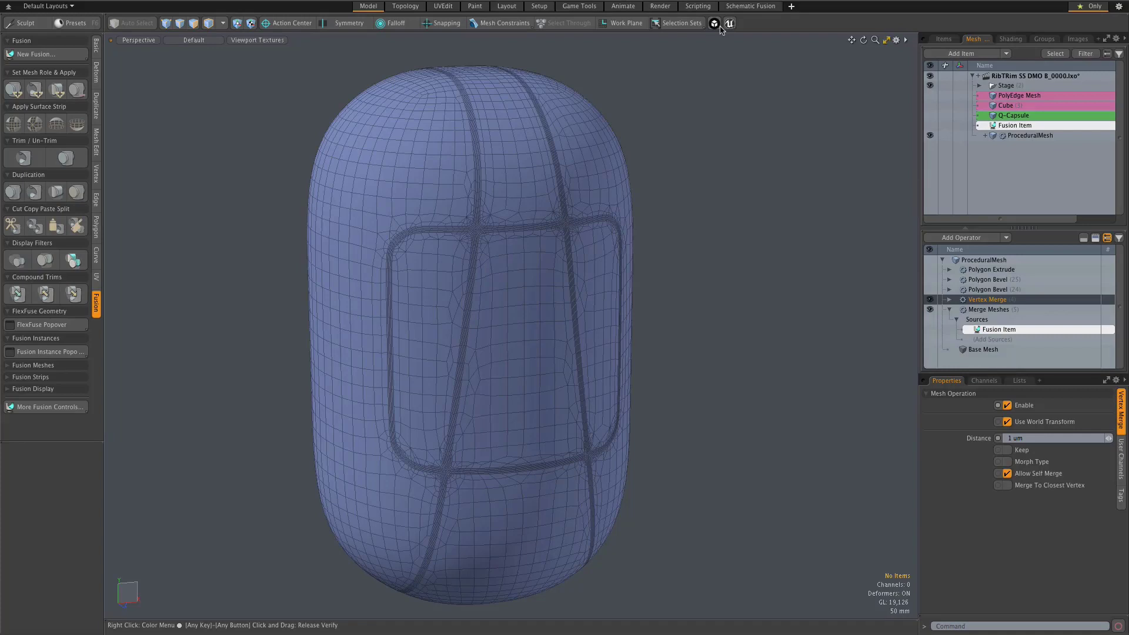
- Open the Selection Sets panel, select the ProceduralMesh and switch to polygon selection mode
left_click(677, 23)
left_click_drag(684, 48, 756, 94)
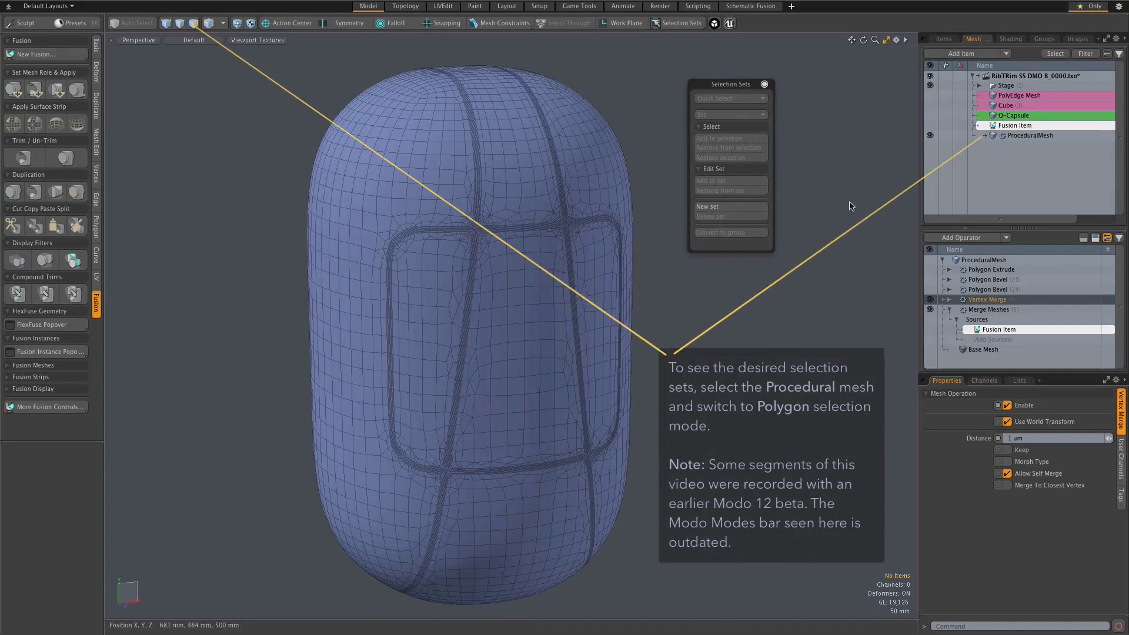
left_click(1030, 136)
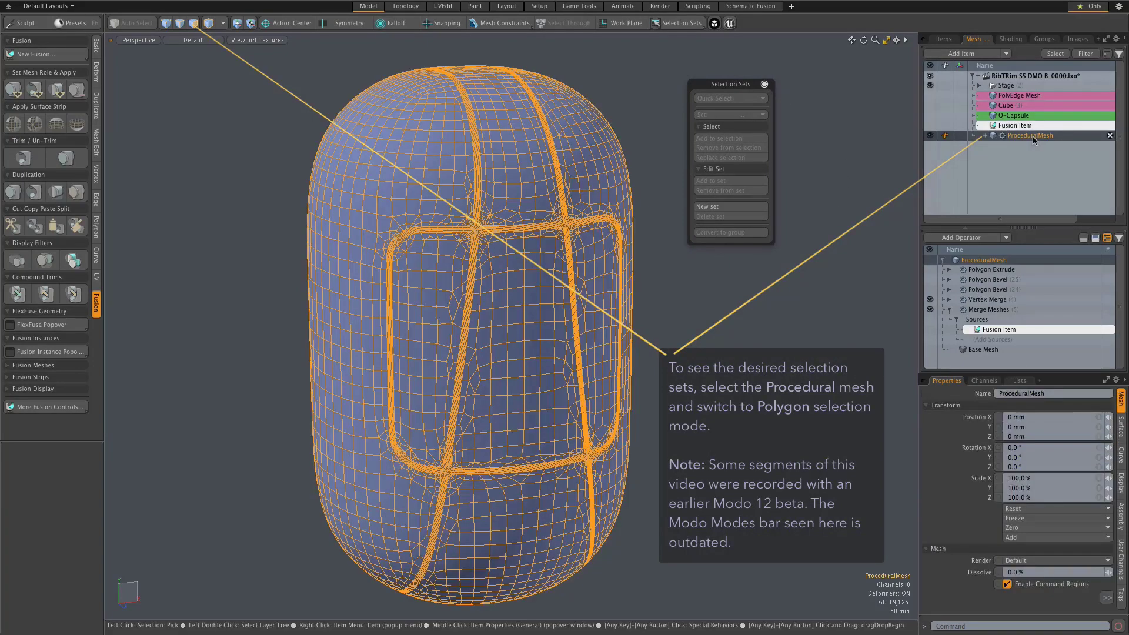
left_click(193, 24)
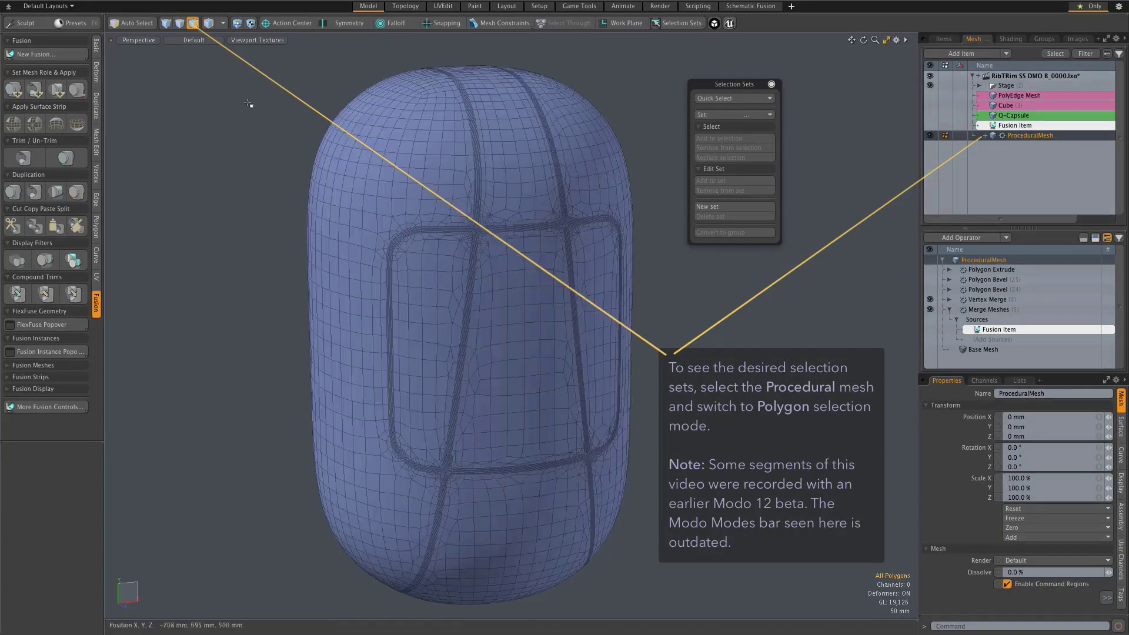
- Select the Q-Capsule 000, 001 and 002 panel sets, then the Fusion Item Strips set
left_click(746, 113)
left_click(742, 118)
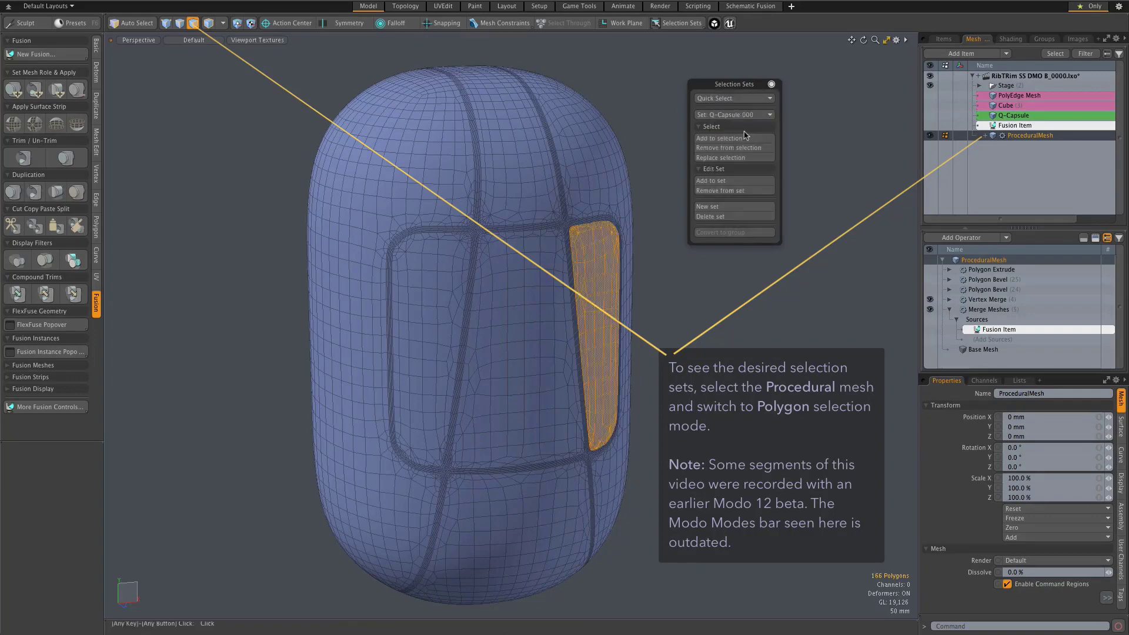
left_click(742, 113)
left_click(739, 106)
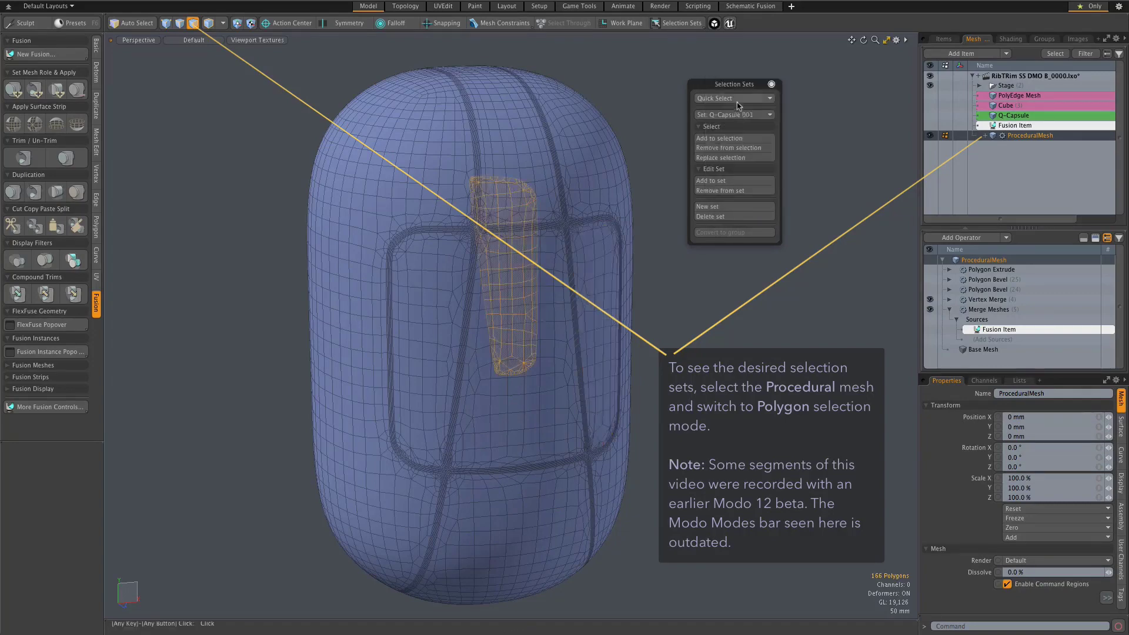
left_click(737, 112)
left_click(737, 106)
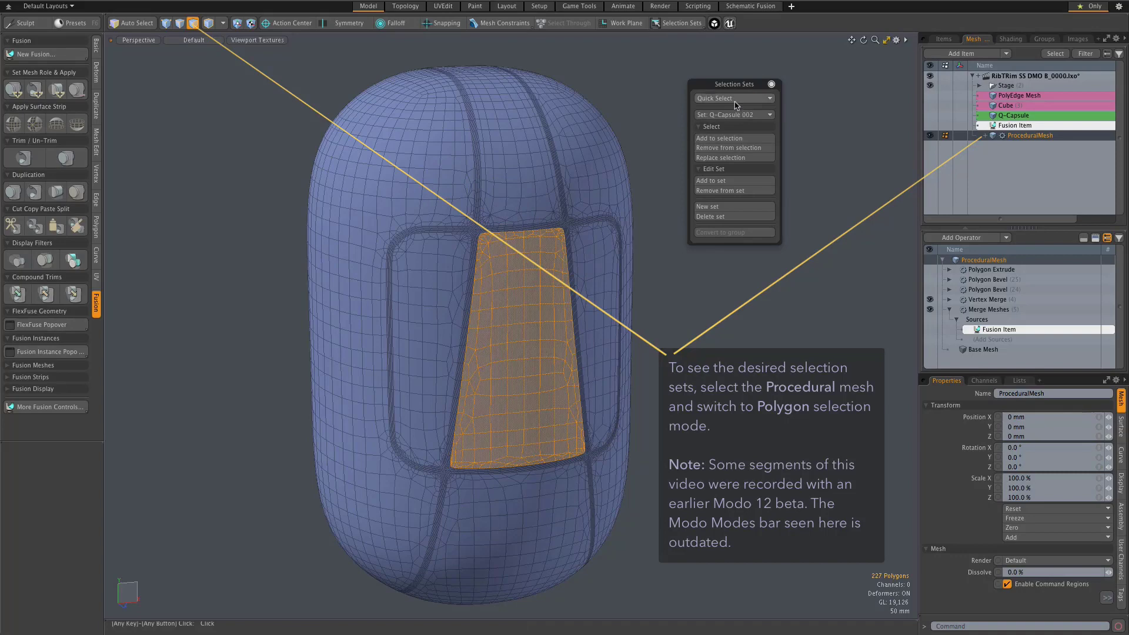
left_click(737, 112)
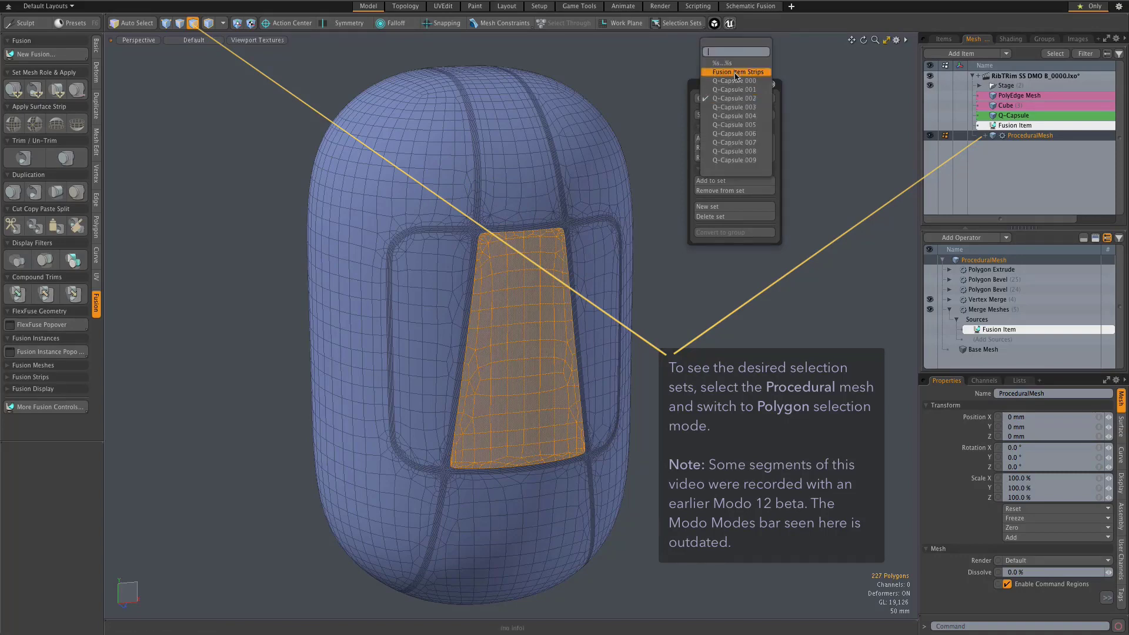
left_click(735, 74)
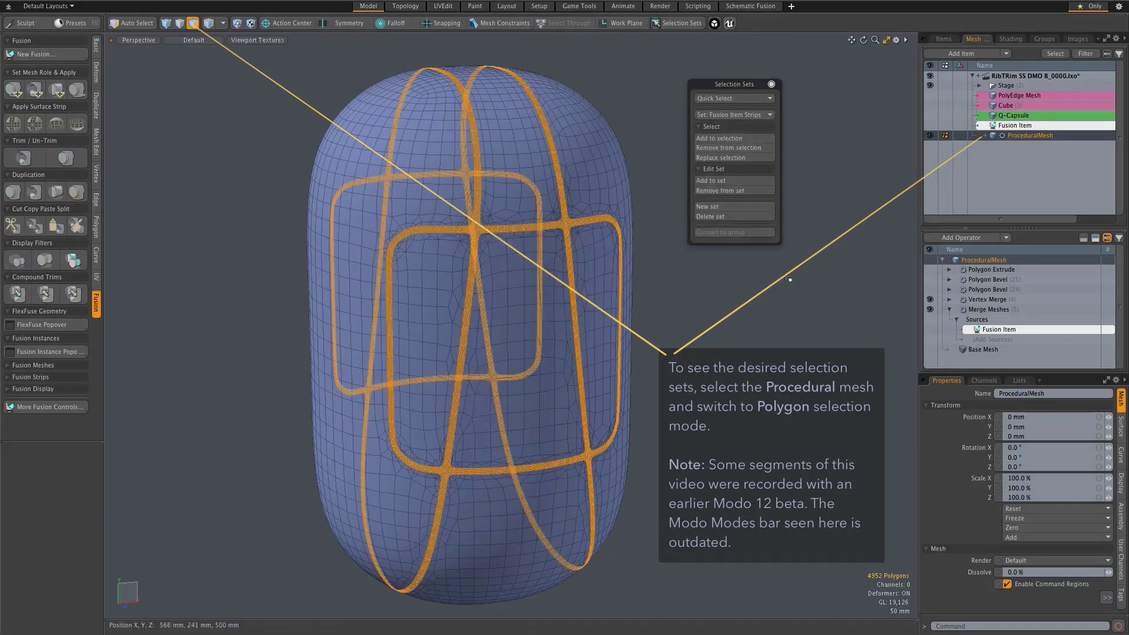
- Reselect the Q-Capsule 002 faces up close, grow the selection, then deselect everything
left_click_drag(736, 74, 746, 295, "alt")
scroll(560, 227, "up", 10)
left_click_drag(461, 255, 633, 282, "alt")
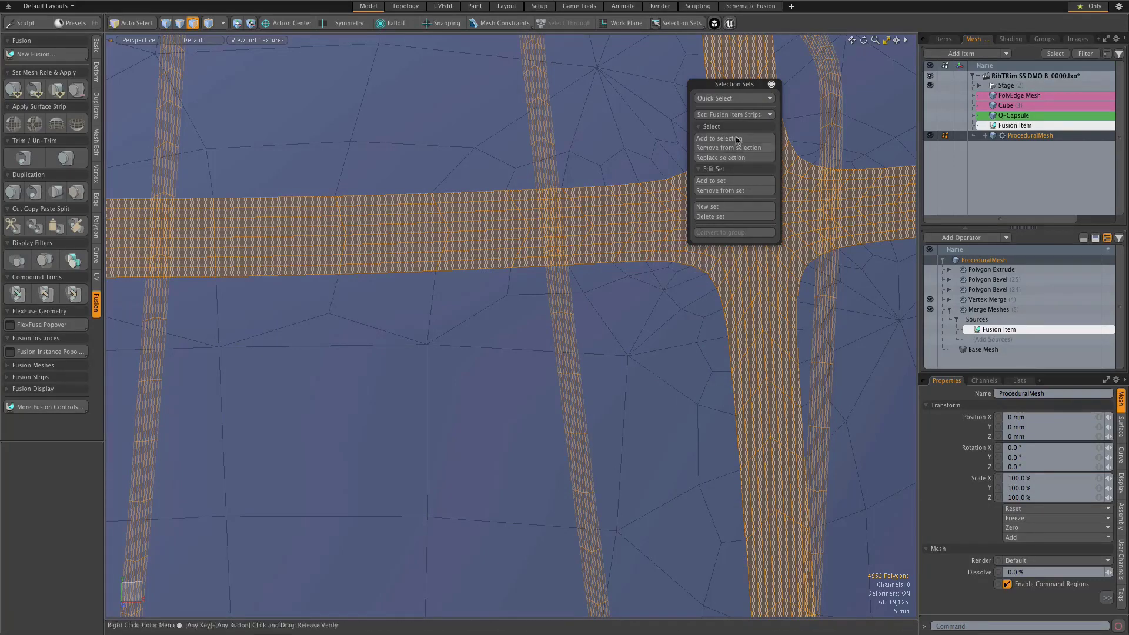
left_click(737, 116)
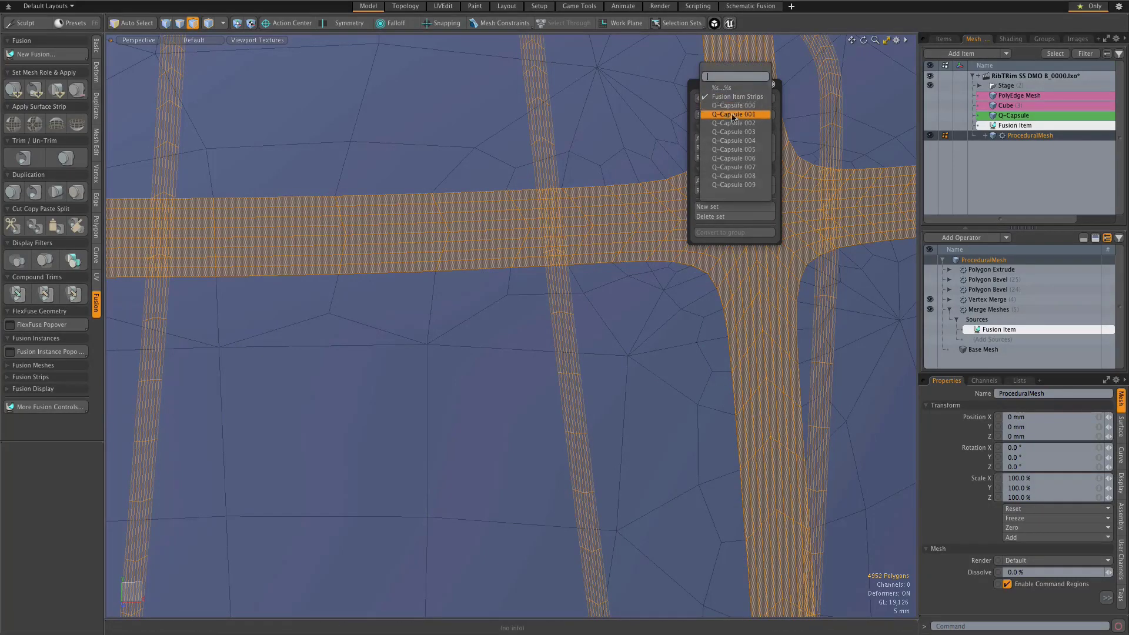
left_click(734, 123)
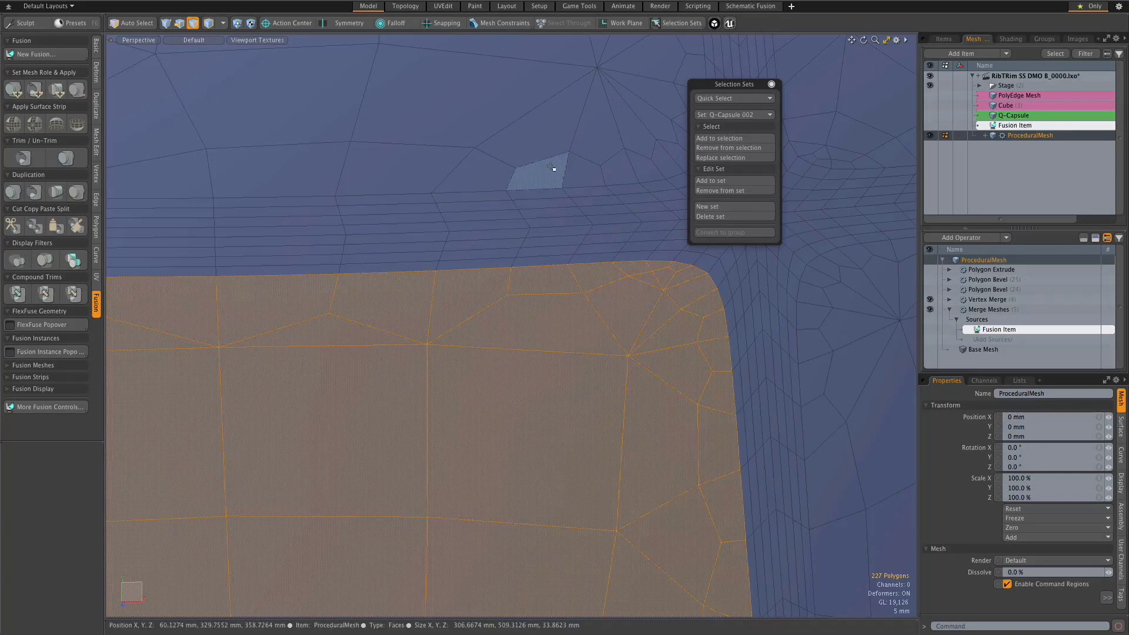
key("shift+Up")
key("a")
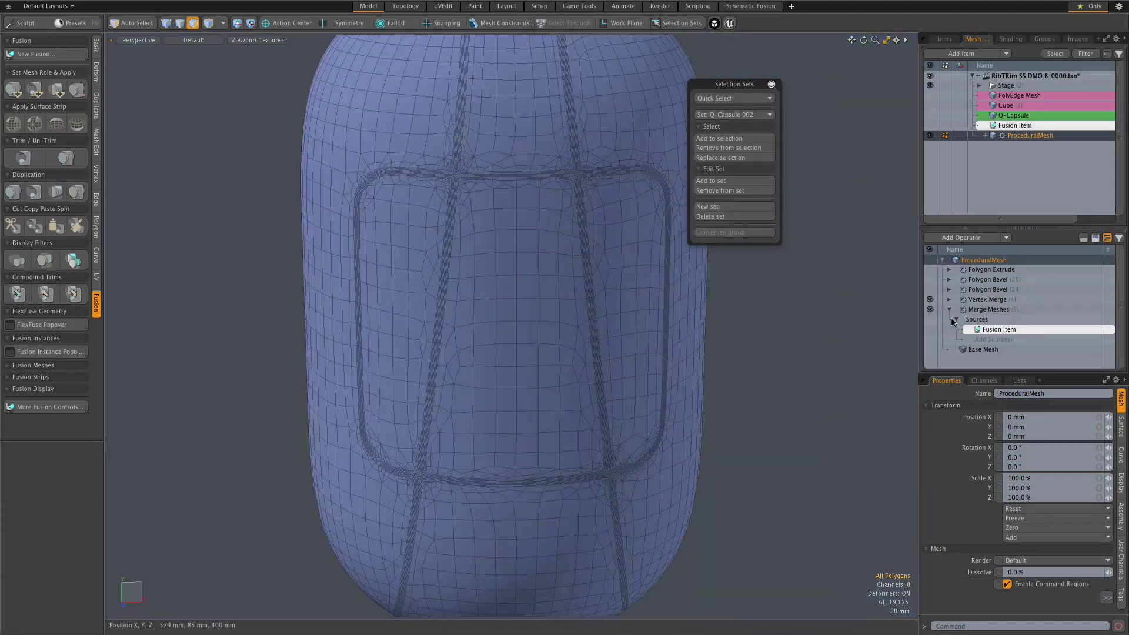
- Show the Merge Meshes settings with Normal Maps unchecked, zooming in and out to inspect
left_click(986, 309)
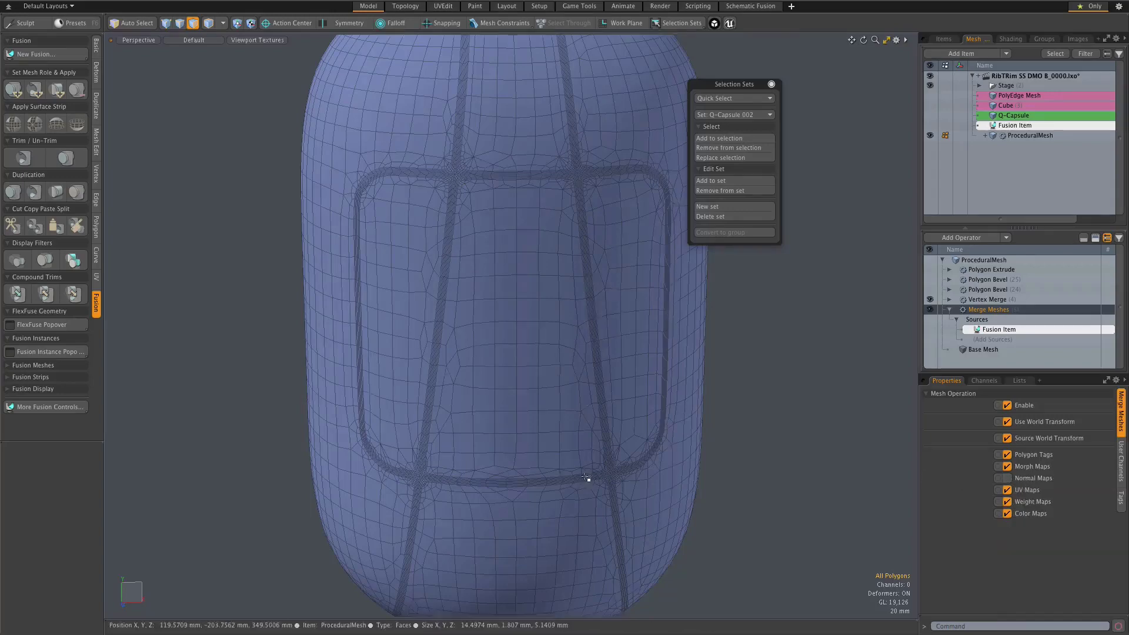
scroll(588, 479, "up", 6)
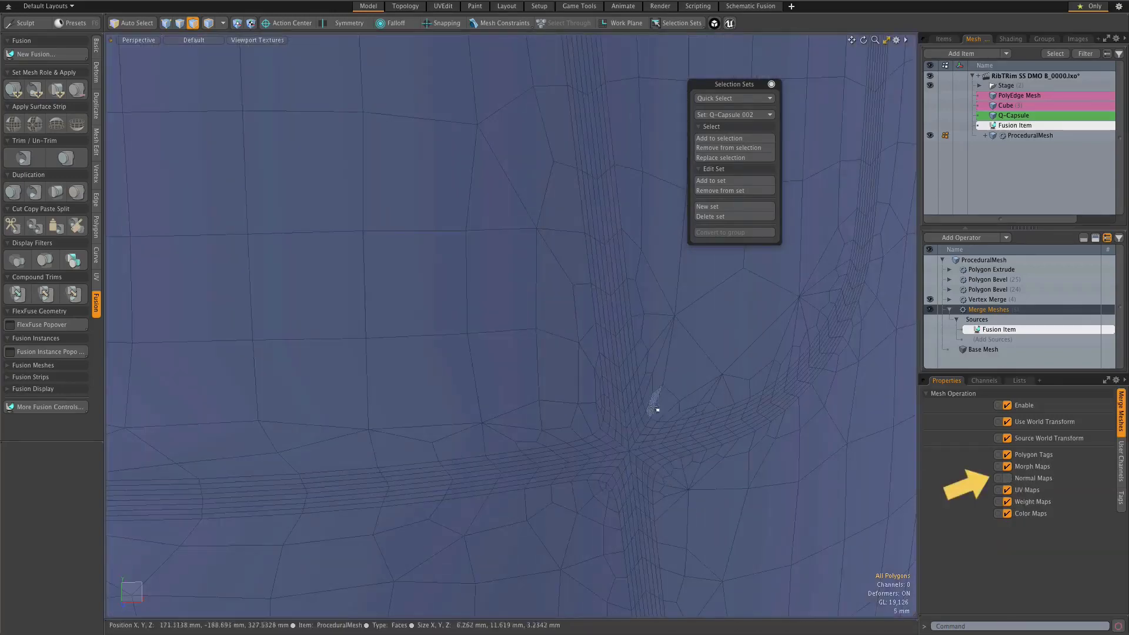
scroll(655, 464, "down", 6)
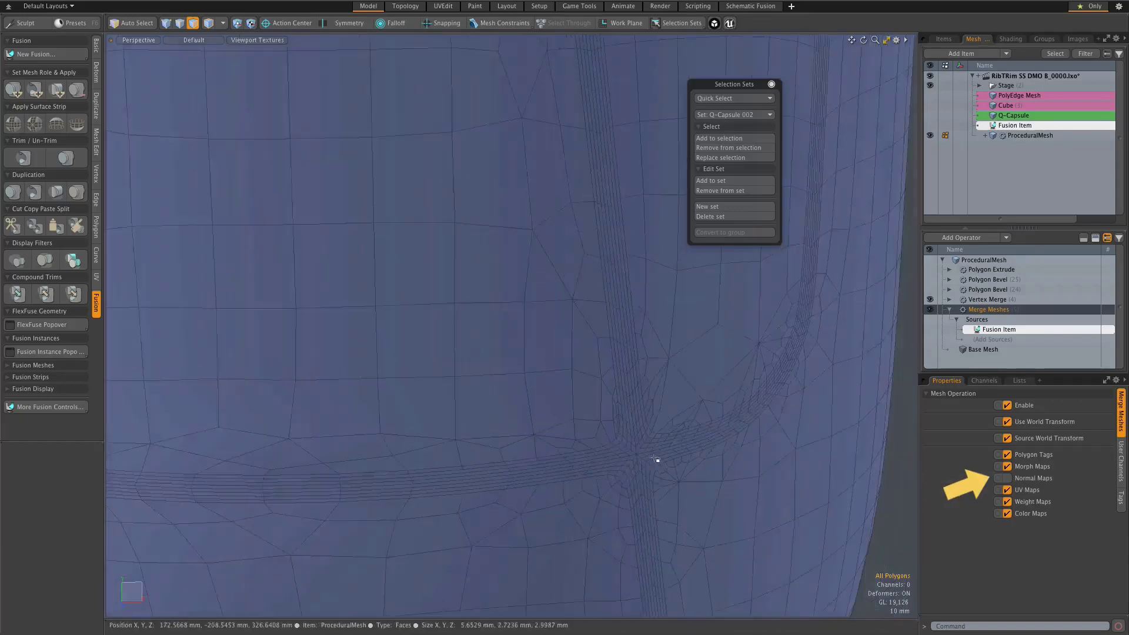
scroll(655, 457, "down", 4)
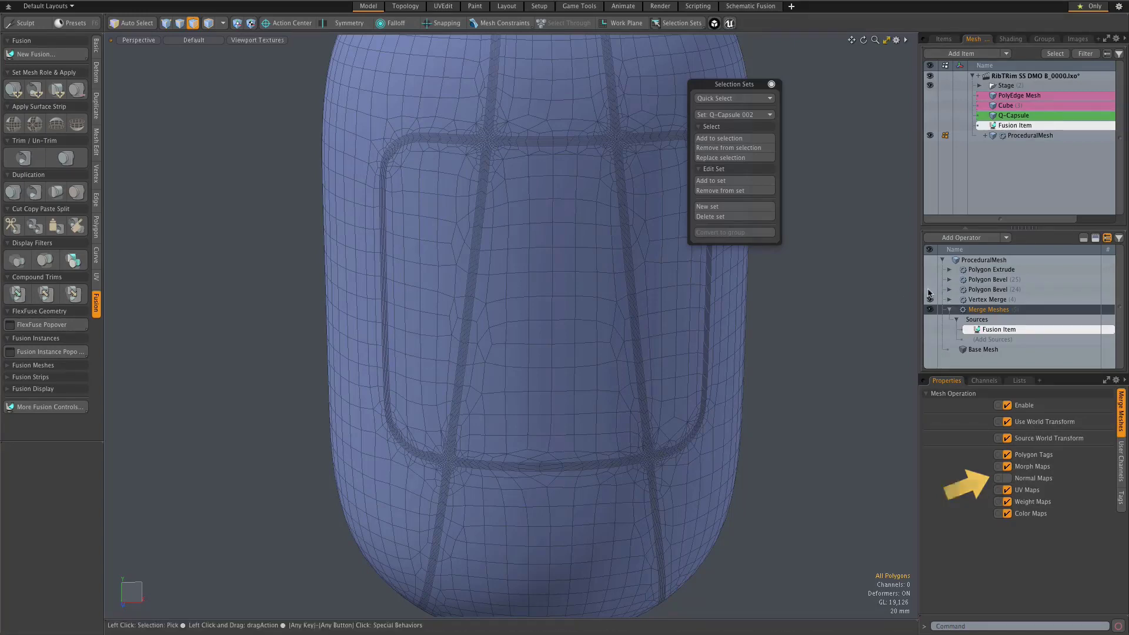
- Inspect Polygon Bevel (24)'s selection steps, toggling the bevel, to check the Q-Capsule 004 addition
left_click(948, 290)
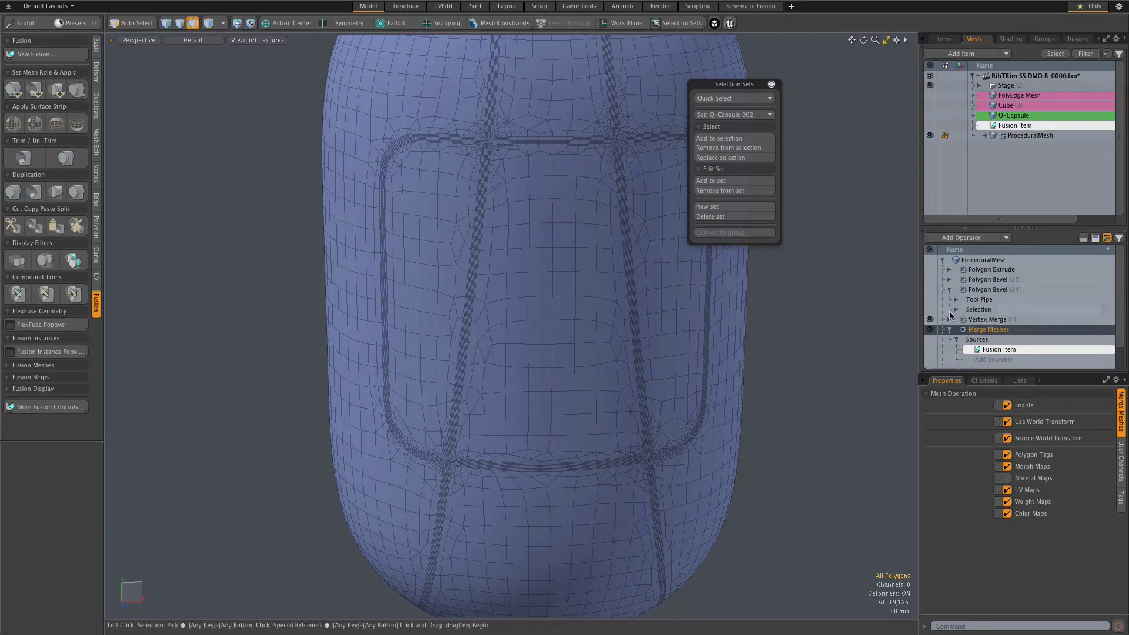
left_click(955, 309)
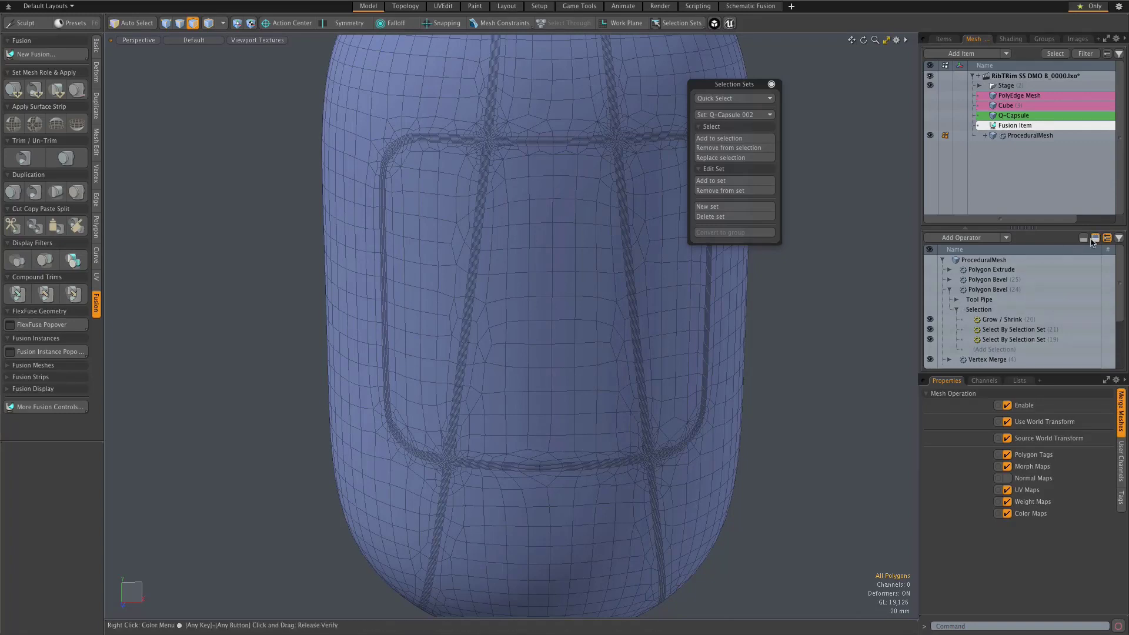
mouse_move(1031, 322)
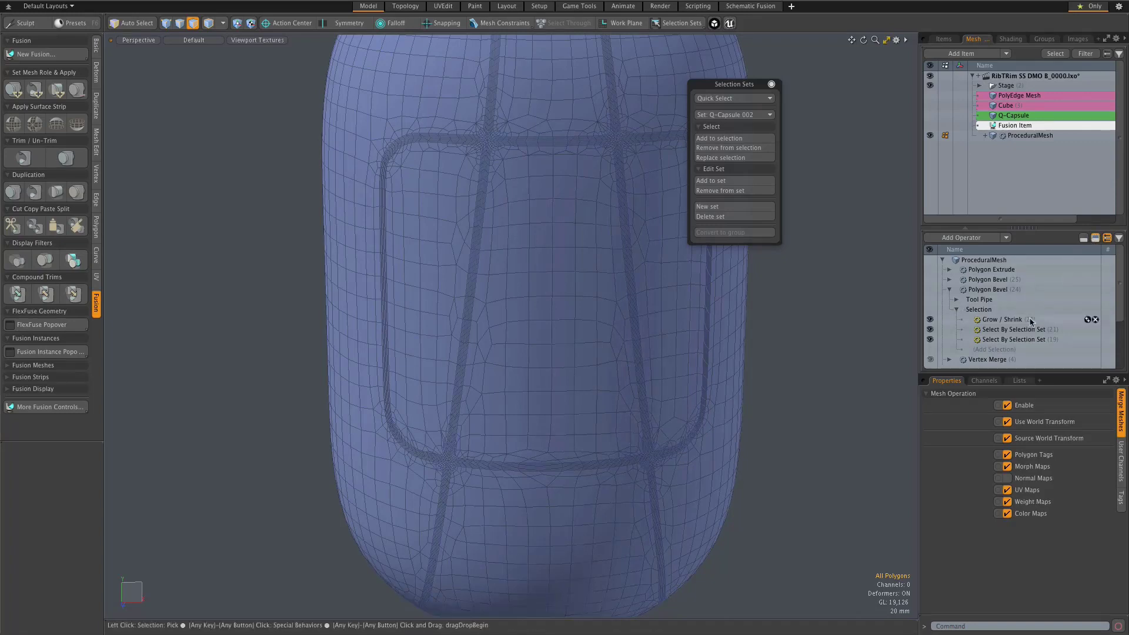
left_click(994, 340)
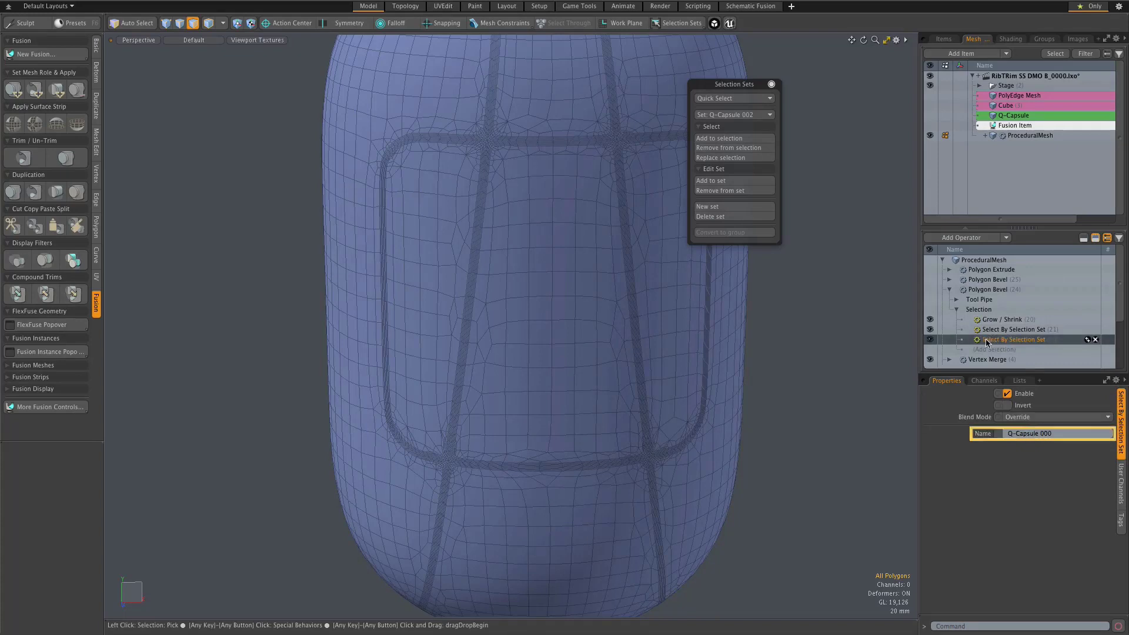
left_click(929, 290)
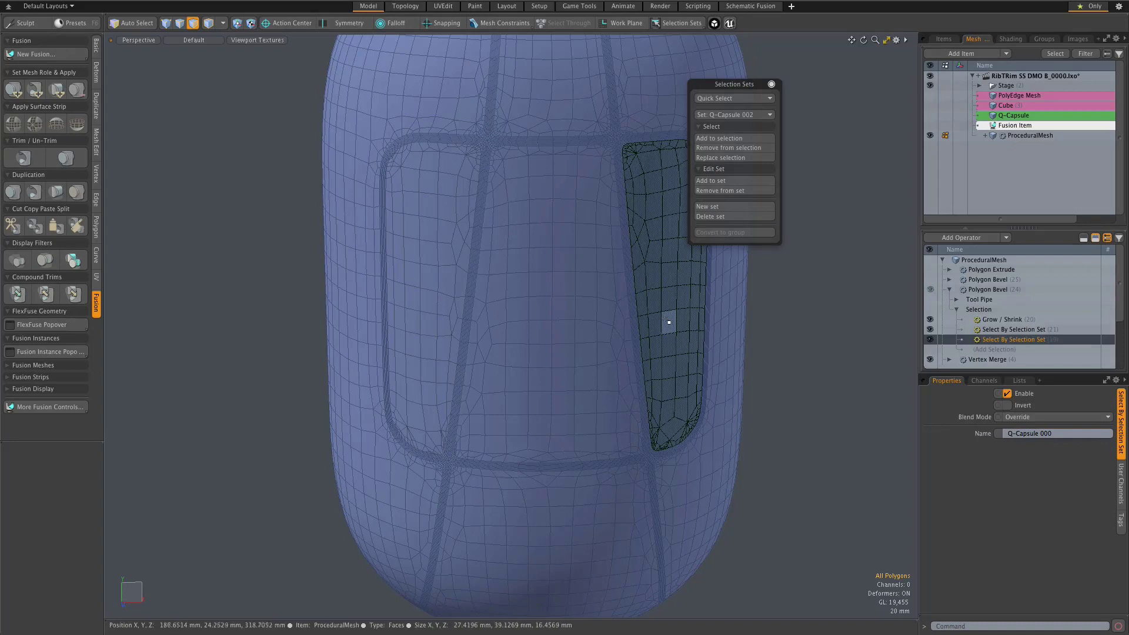
left_click(1008, 340)
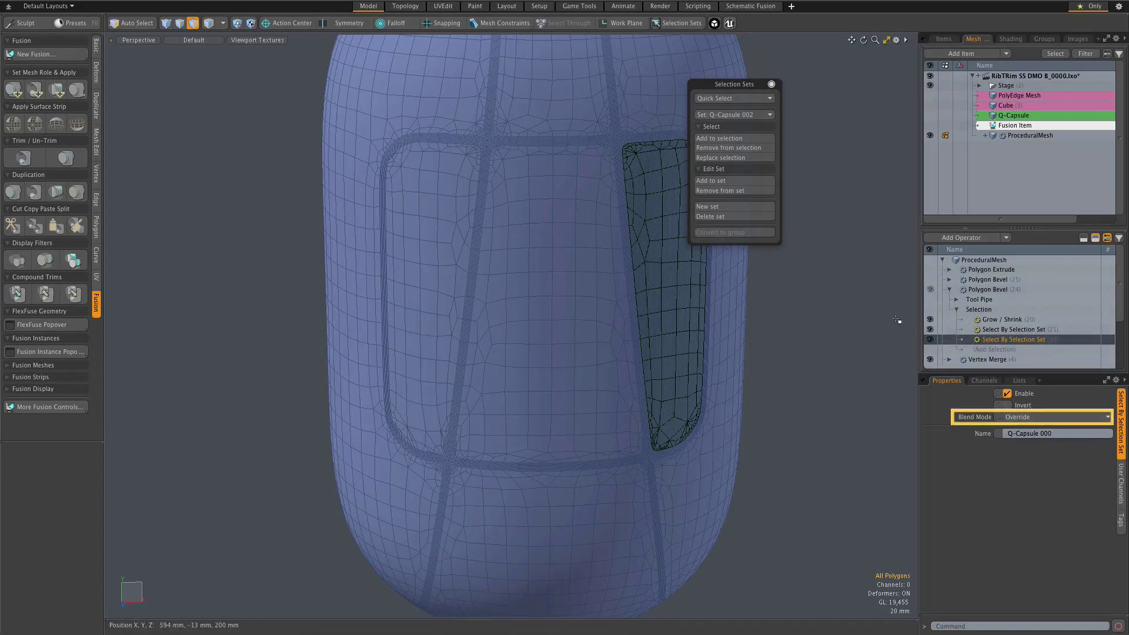
left_click(990, 330)
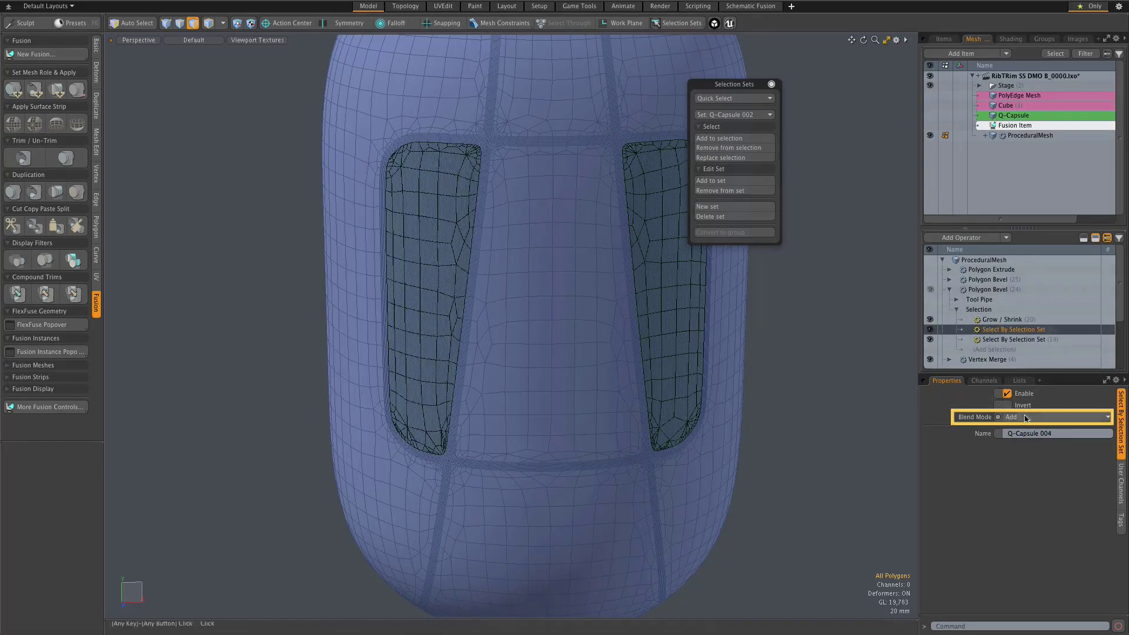
- Toggle the Grow / Shrink step off and back on to compare the panel selection
left_click(1003, 319)
scroll(414, 127, "up", 6)
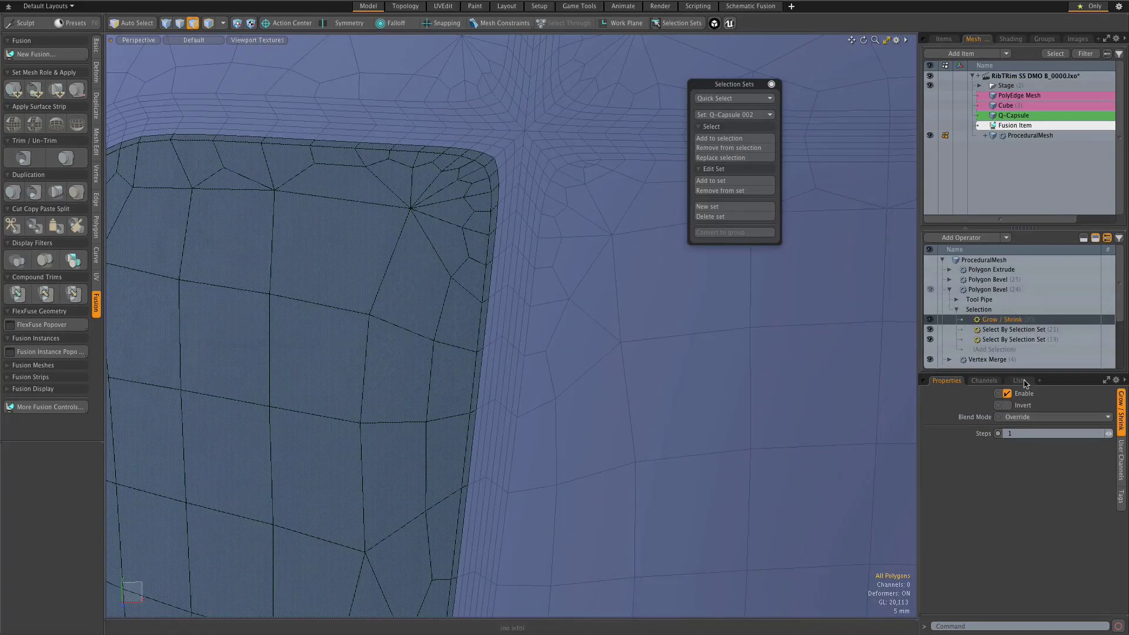
left_click(930, 319)
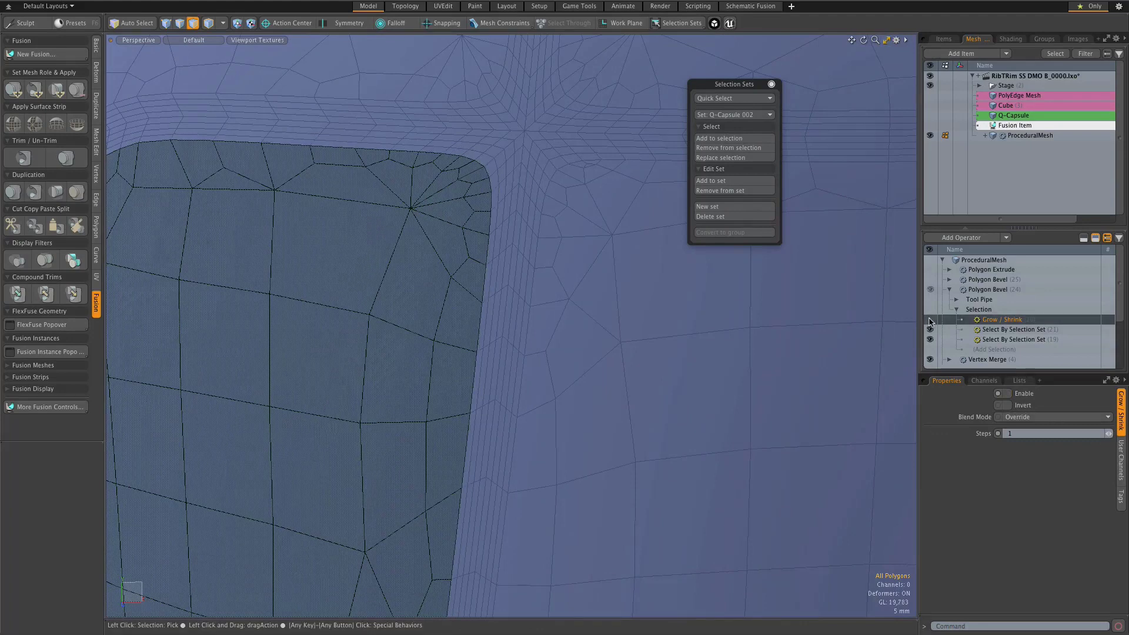
left_click(929, 320)
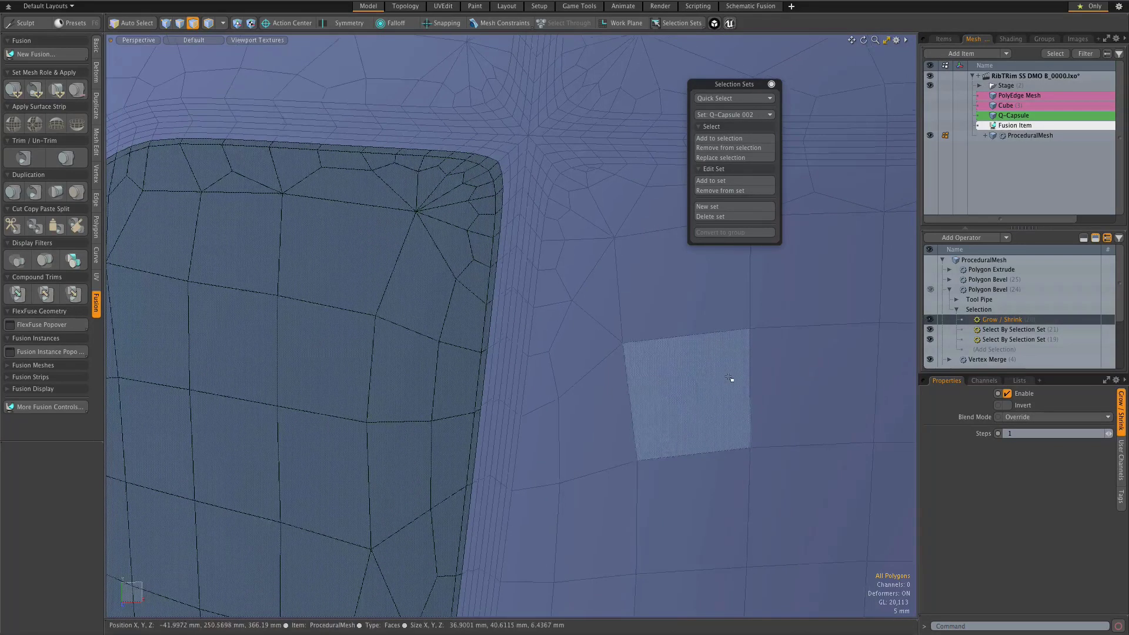
scroll(735, 381, "down", 8)
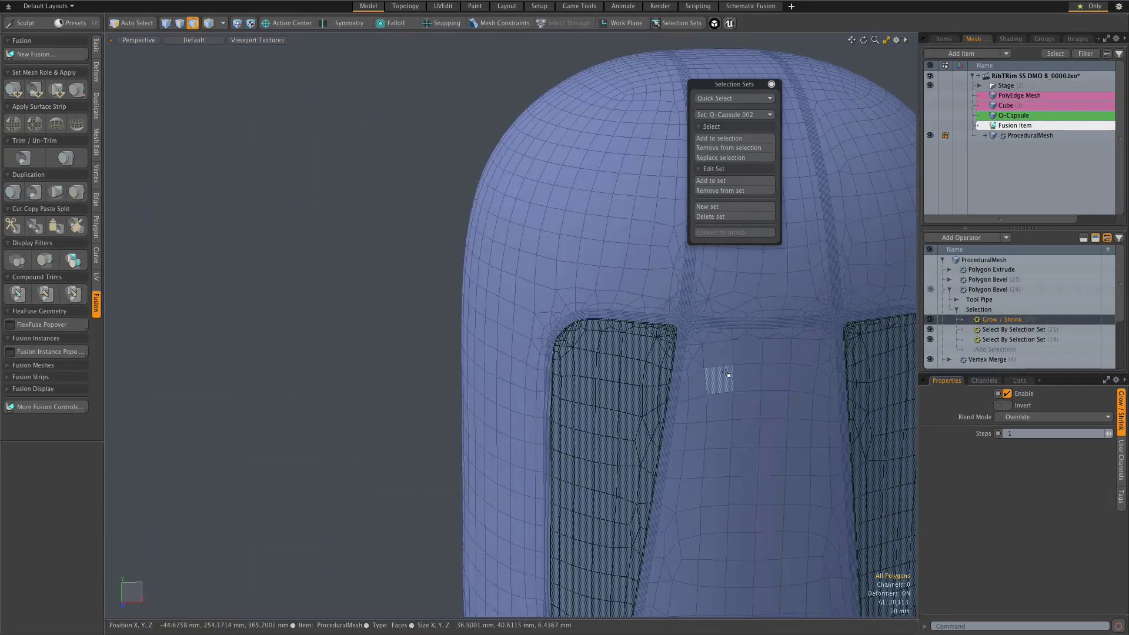
- Check the recessed panel bevel's -77 mm shift up close on both cutouts
middle_click_drag(728, 374, 641, 305)
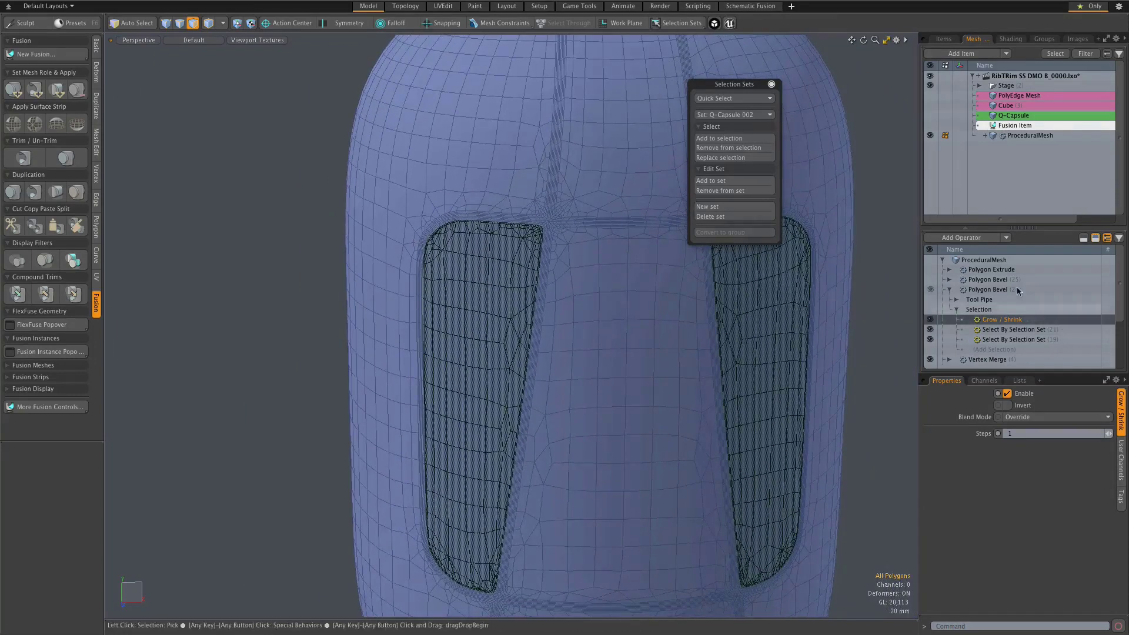
left_click(971, 290)
left_click_drag(647, 294, 606, 294, "alt")
scroll(530, 225, "up", 10)
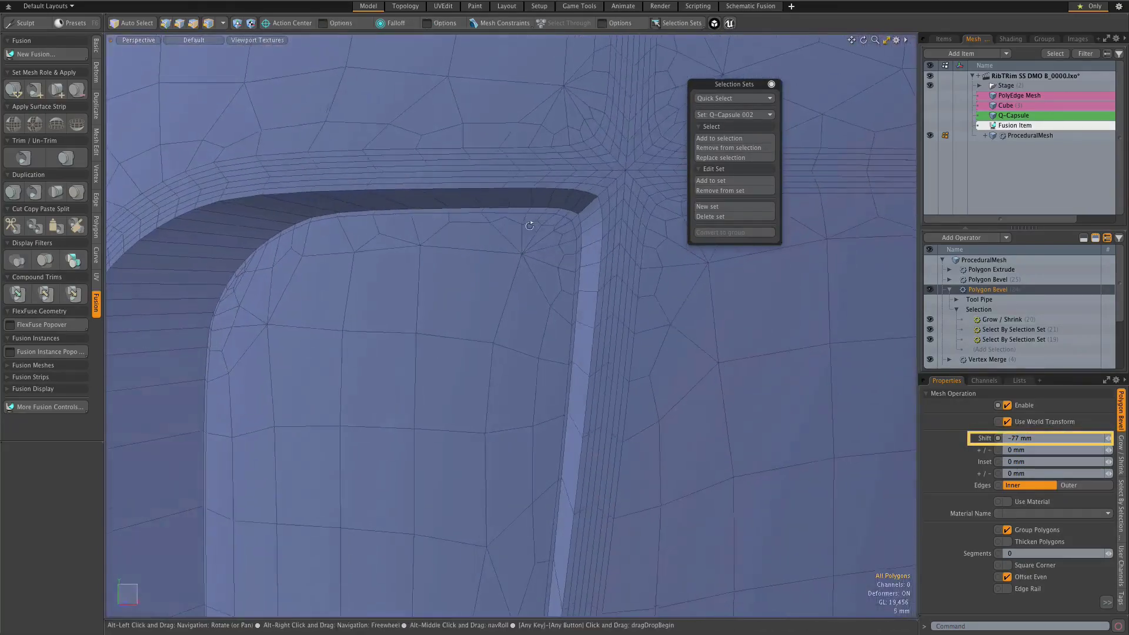
scroll(550, 211, "up", 5)
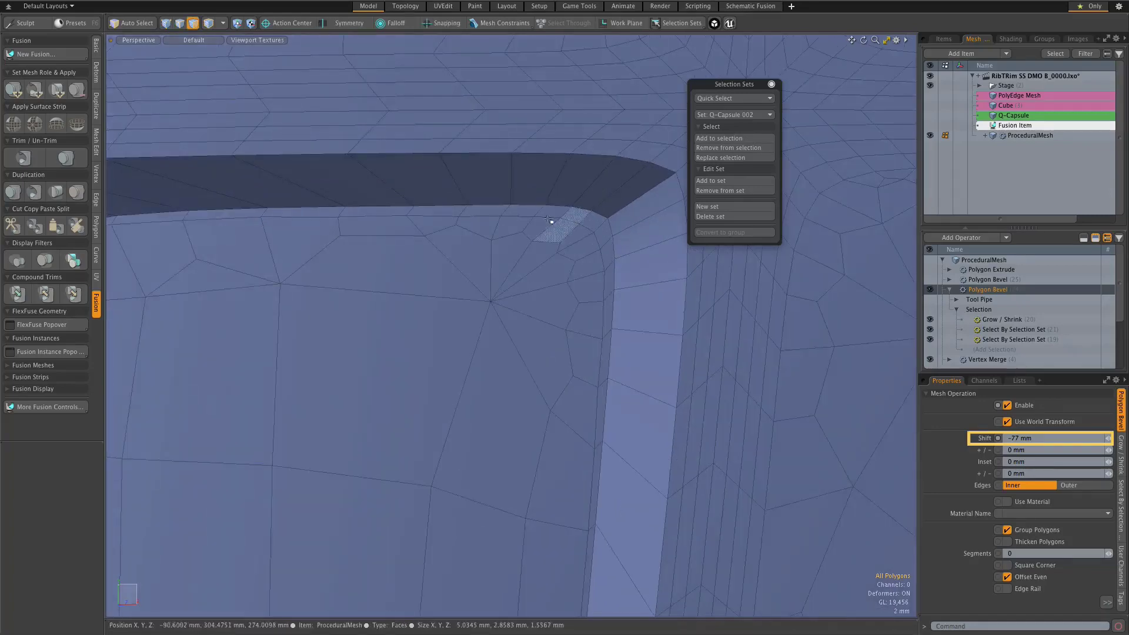
left_click(585, 171)
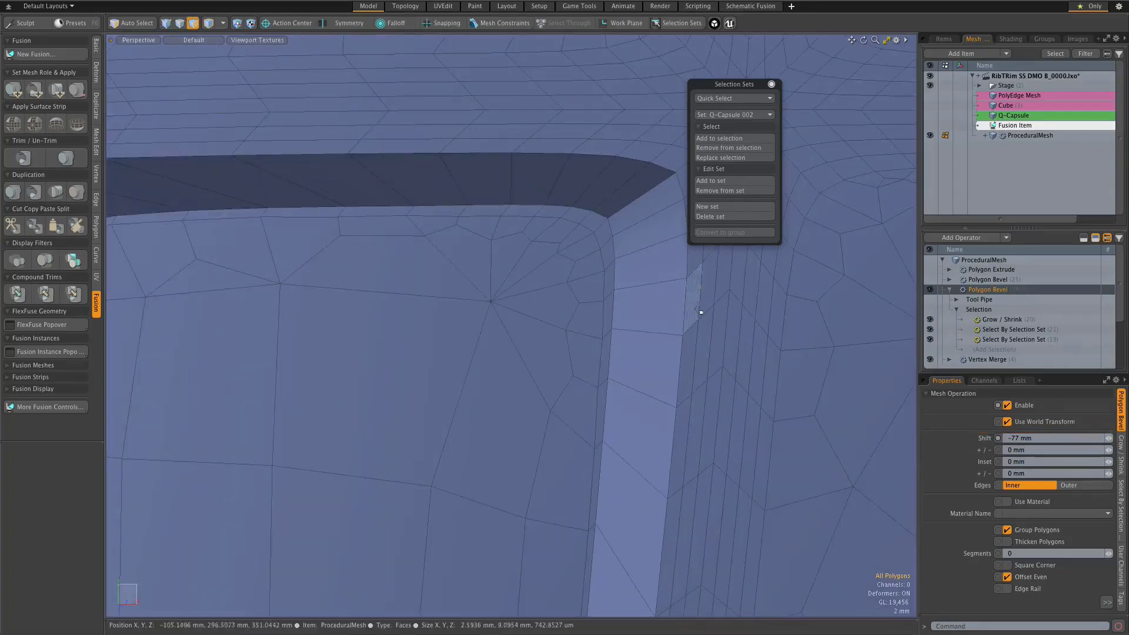
scroll(556, 291, "down", 5)
scroll(552, 282, "down", 4)
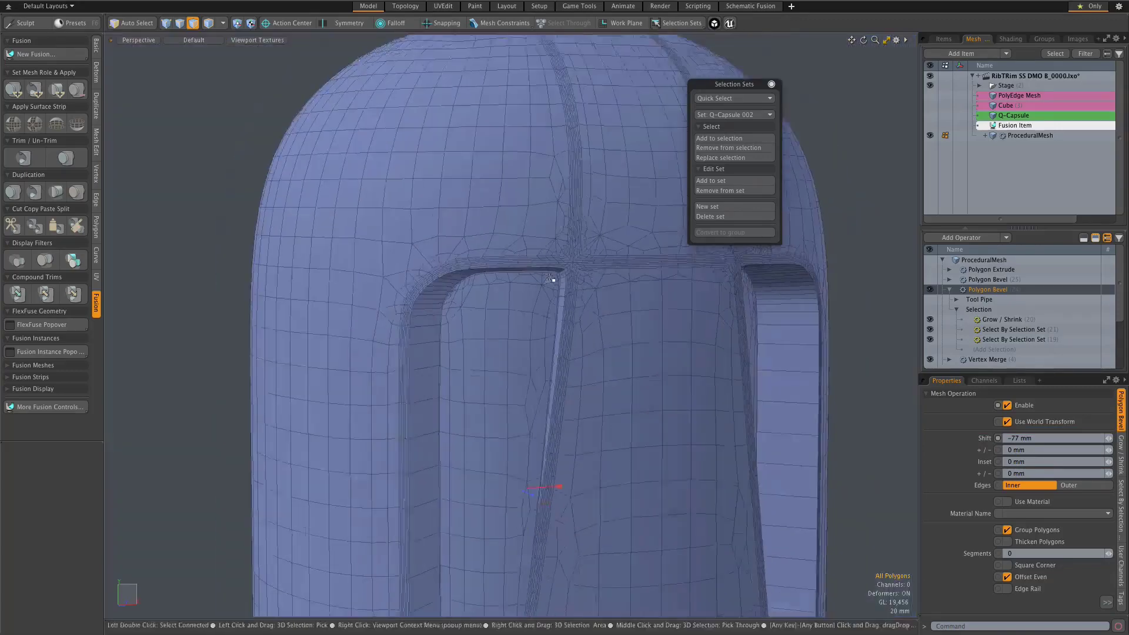
- Open the Preview window with F8 and start rendering the capsule
key("F8")
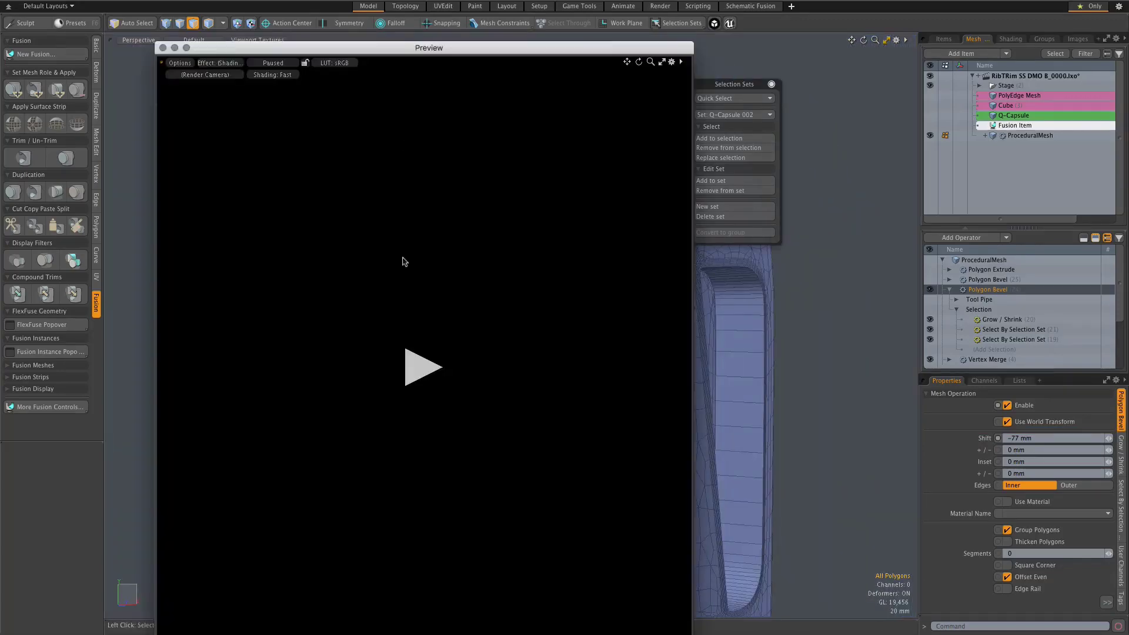
left_click(415, 376)
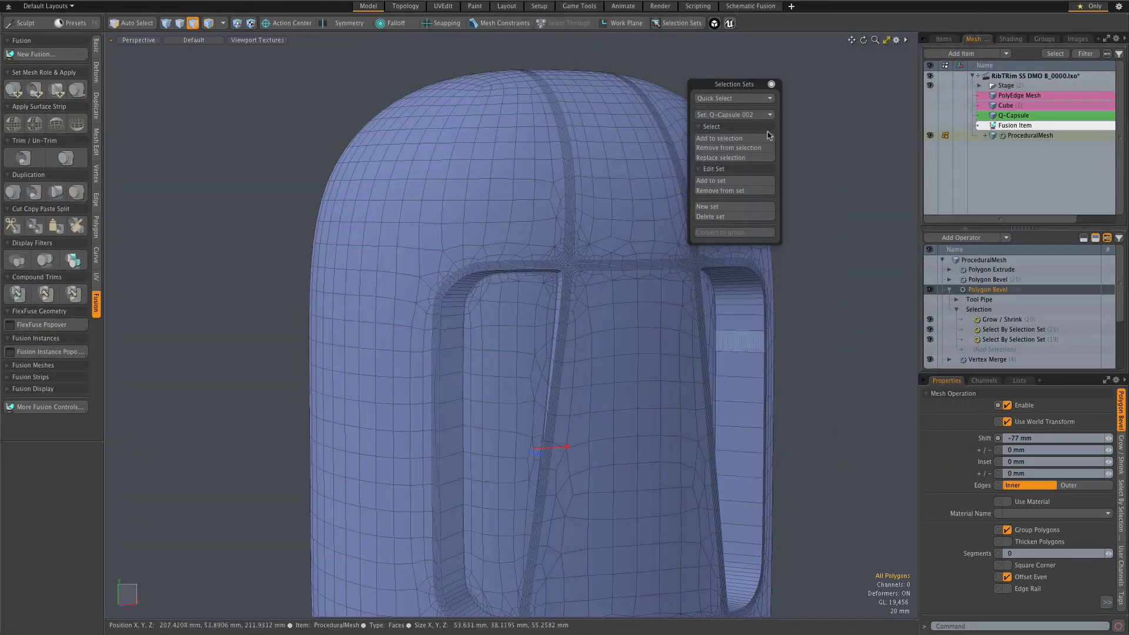
- Expand Polygon Bevel (25)'s Fusion Item Strips selection and switch the strip-channel bevel on
left_click_drag(730, 85, 835, 65)
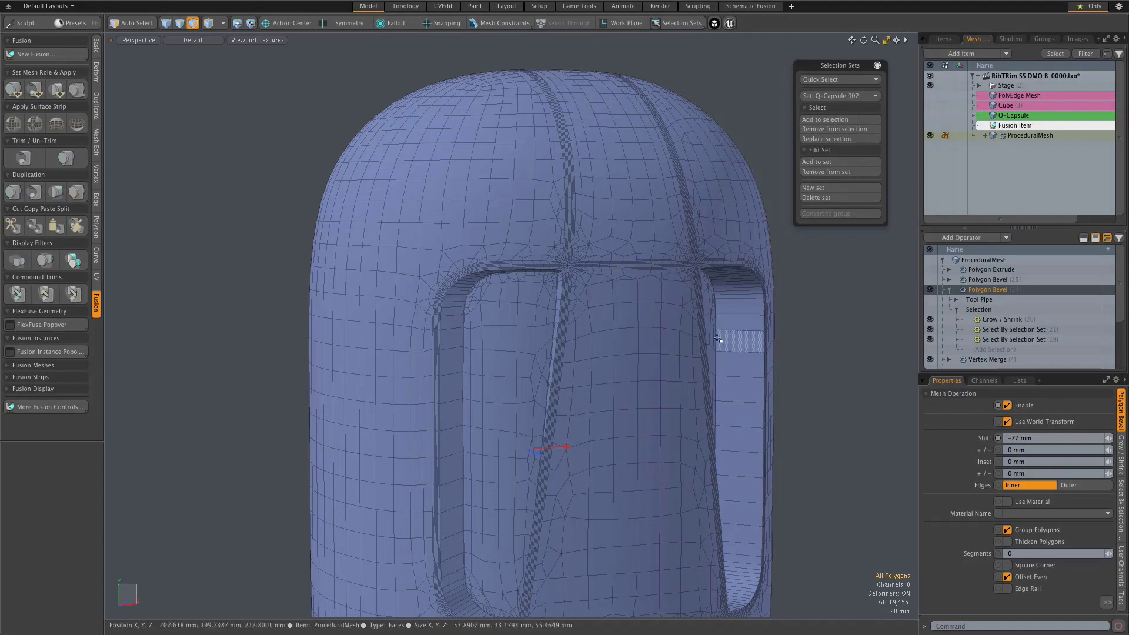
left_click(948, 280)
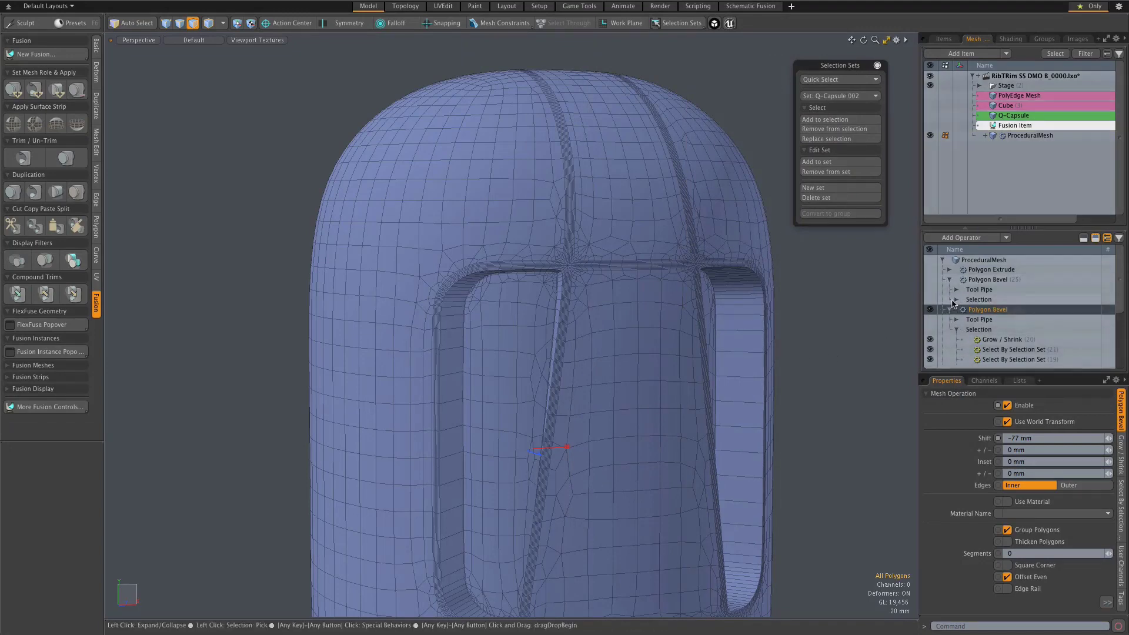
left_click(956, 300)
left_click(1012, 319)
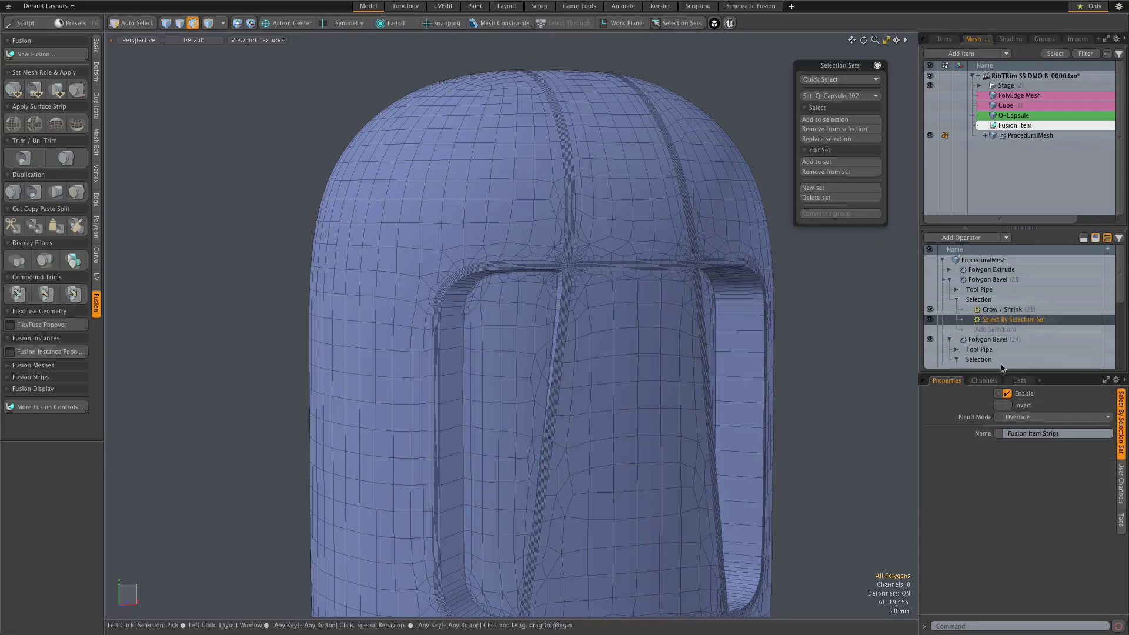
left_click(930, 280)
- Inspect the strip intersection and check the Grow / Shrink step (Steps -3) and bevel settings
scroll(550, 238, "up", 5)
scroll(500, 348, "up", 1)
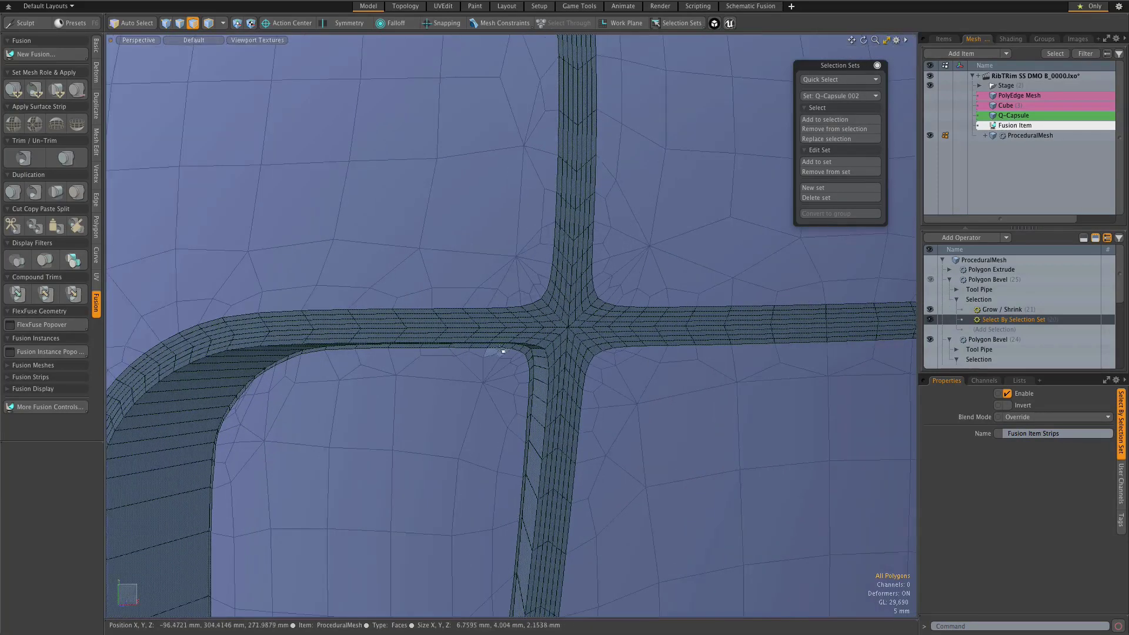
left_click_drag(519, 349, 527, 329, "alt")
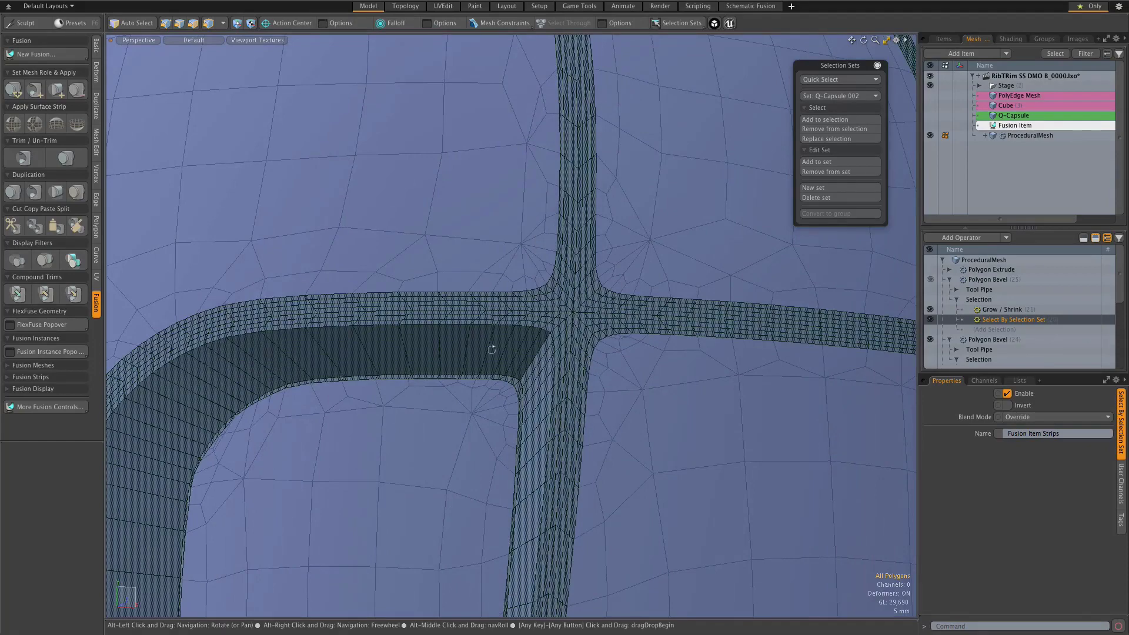
scroll(517, 321, "down", 3)
left_click_drag(565, 304, 555, 345, "alt")
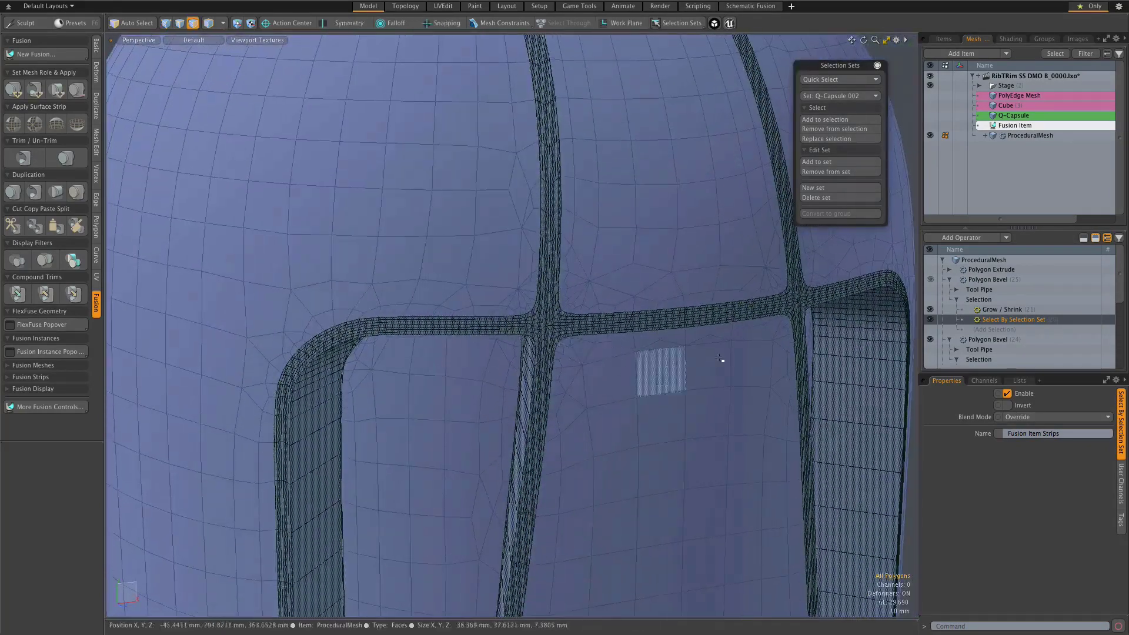
left_click(988, 312)
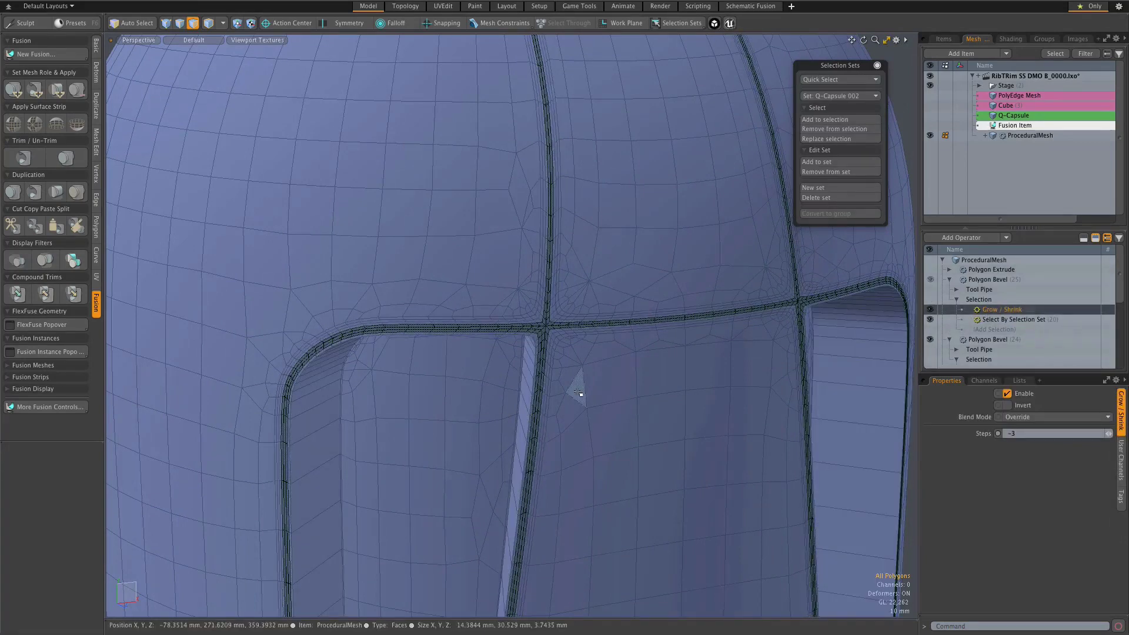
scroll(629, 396, "down", 2)
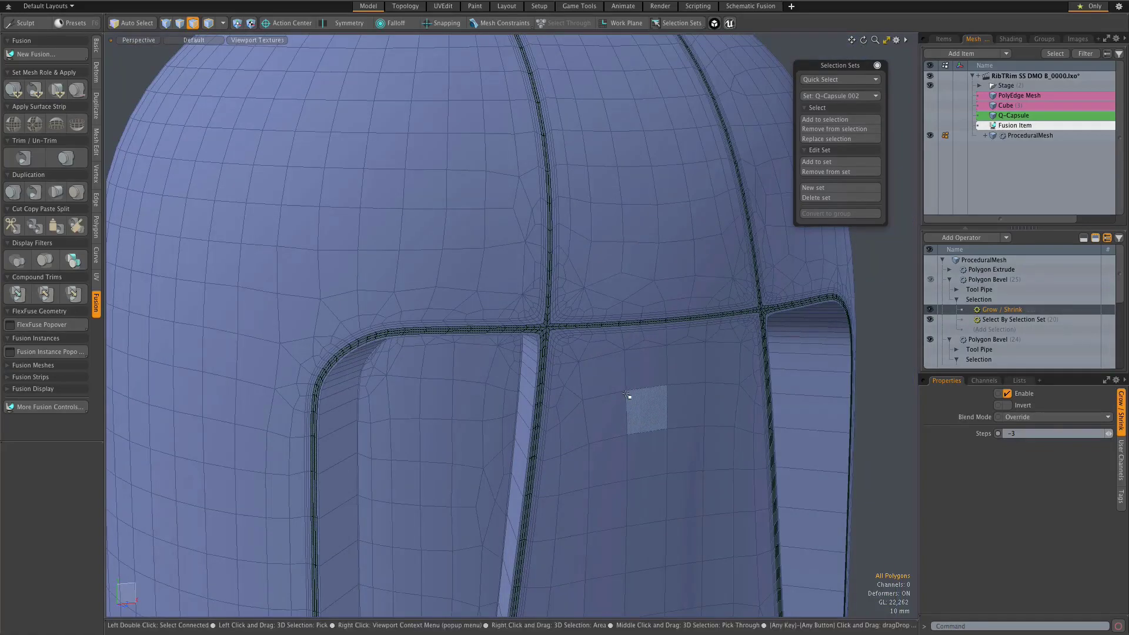
left_click(929, 281)
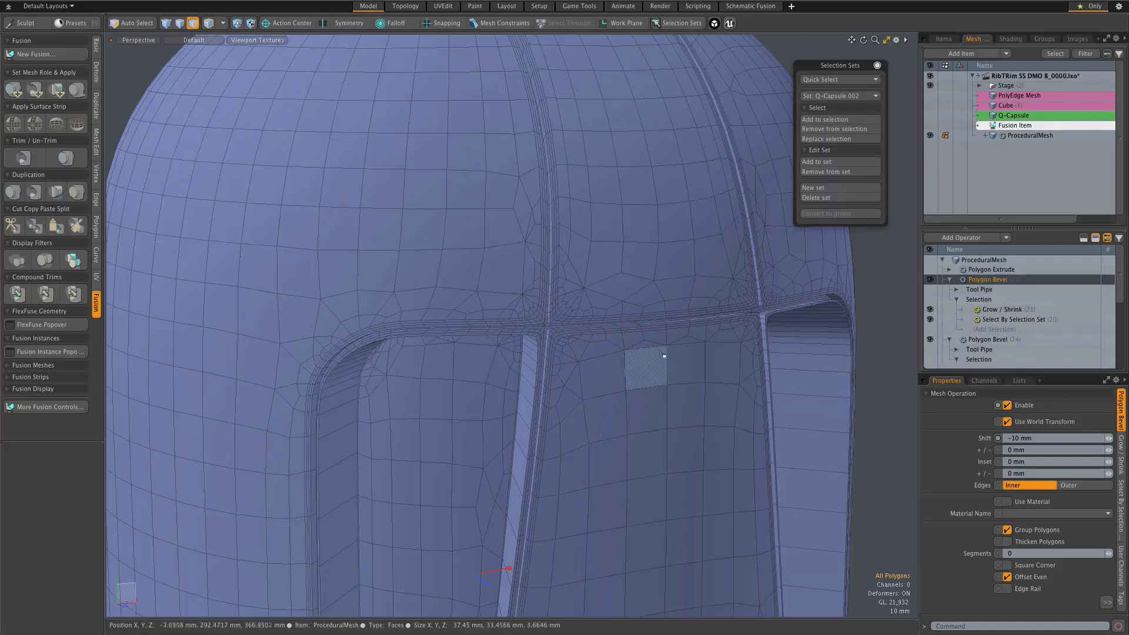
- Orbit the capsule and open a render preview of its strip channels and side panels
key("alt")
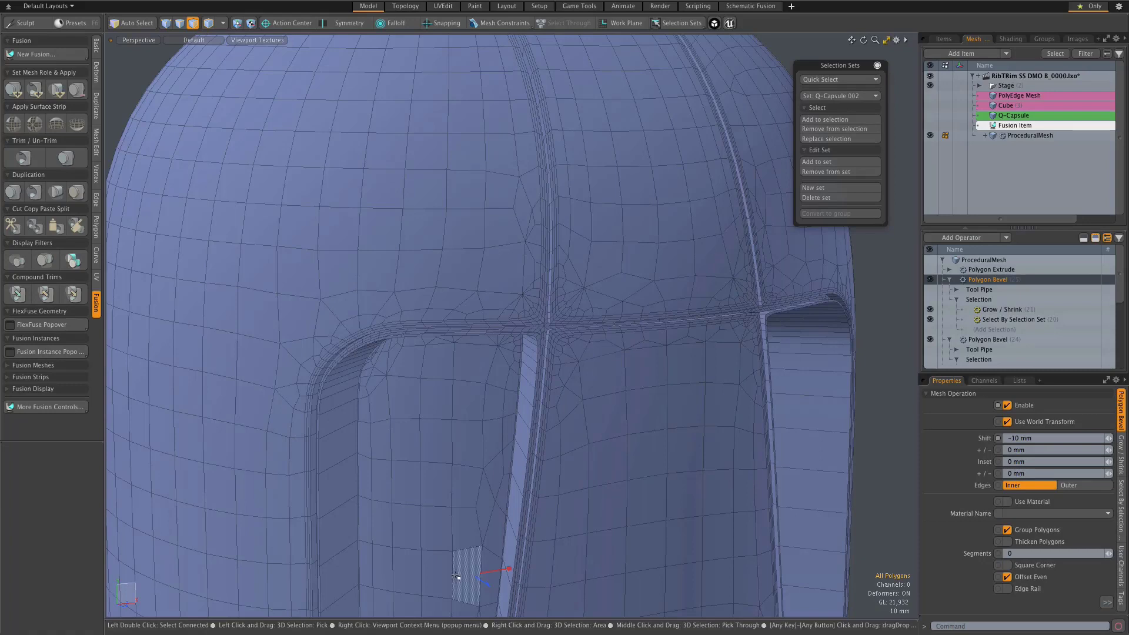
key("F9")
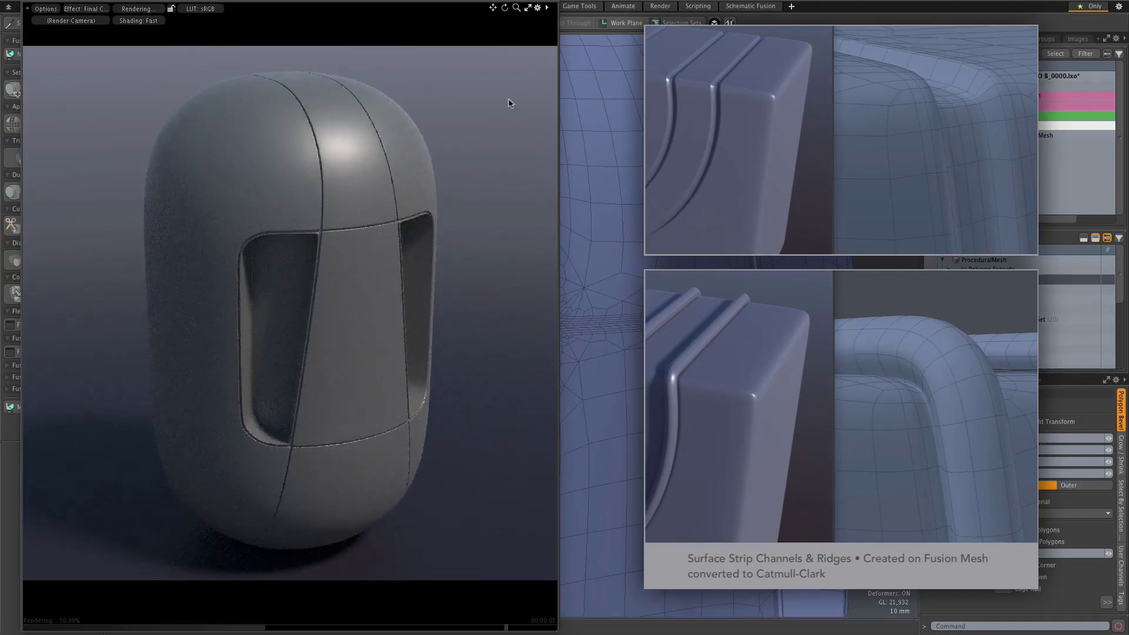
- Restart the Preview render and zoom in on the recessed side panel cutout and its channel seams
left_click(506, 7)
scroll(362, 160, "up", 5)
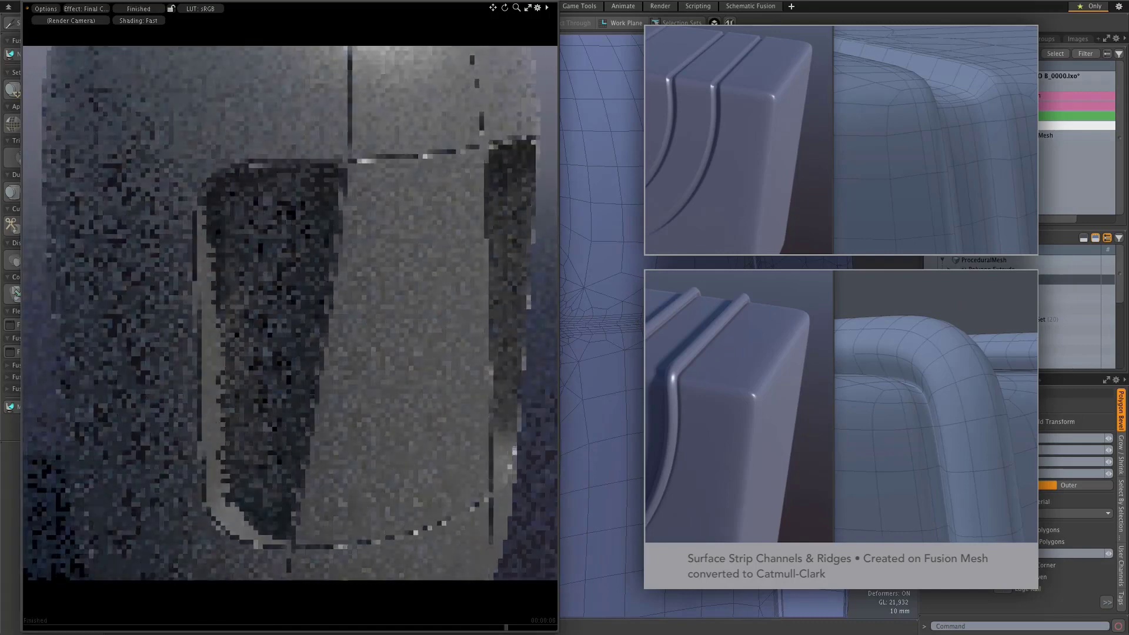